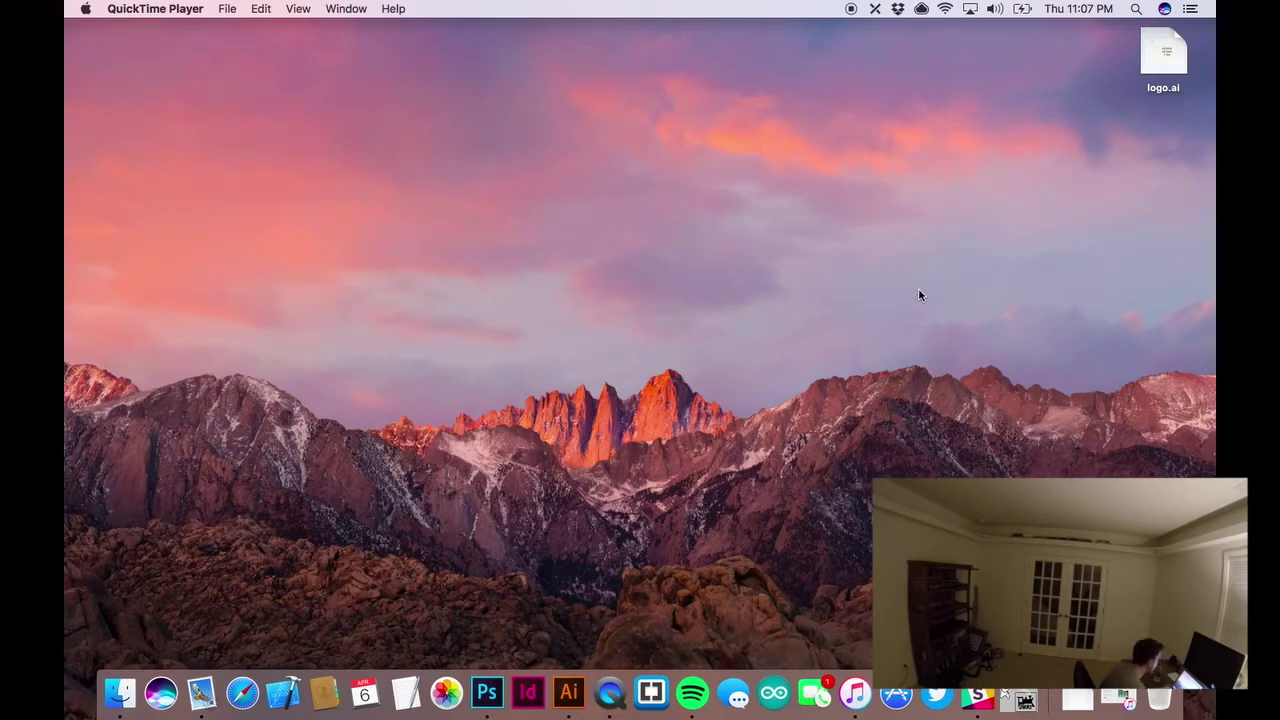
{"action": "left_click", "coordinate": [897, 8]}
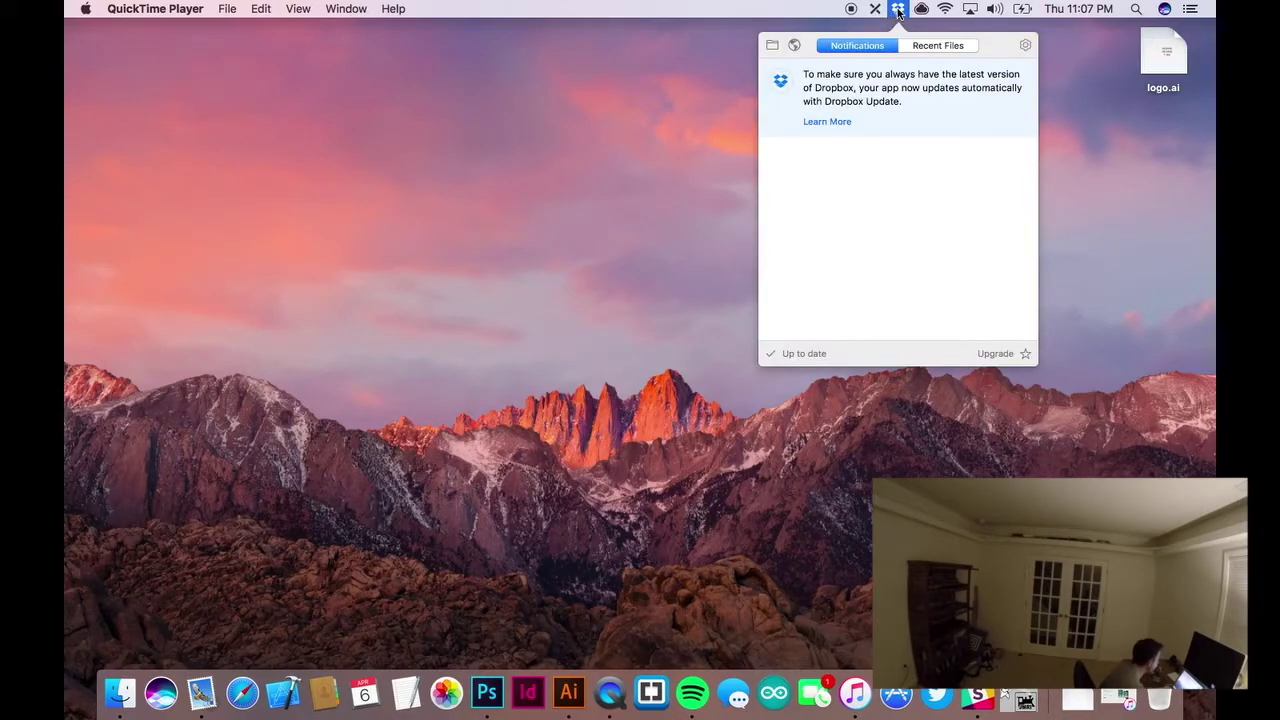
{"action": "left_click", "coordinate": [898, 12]}
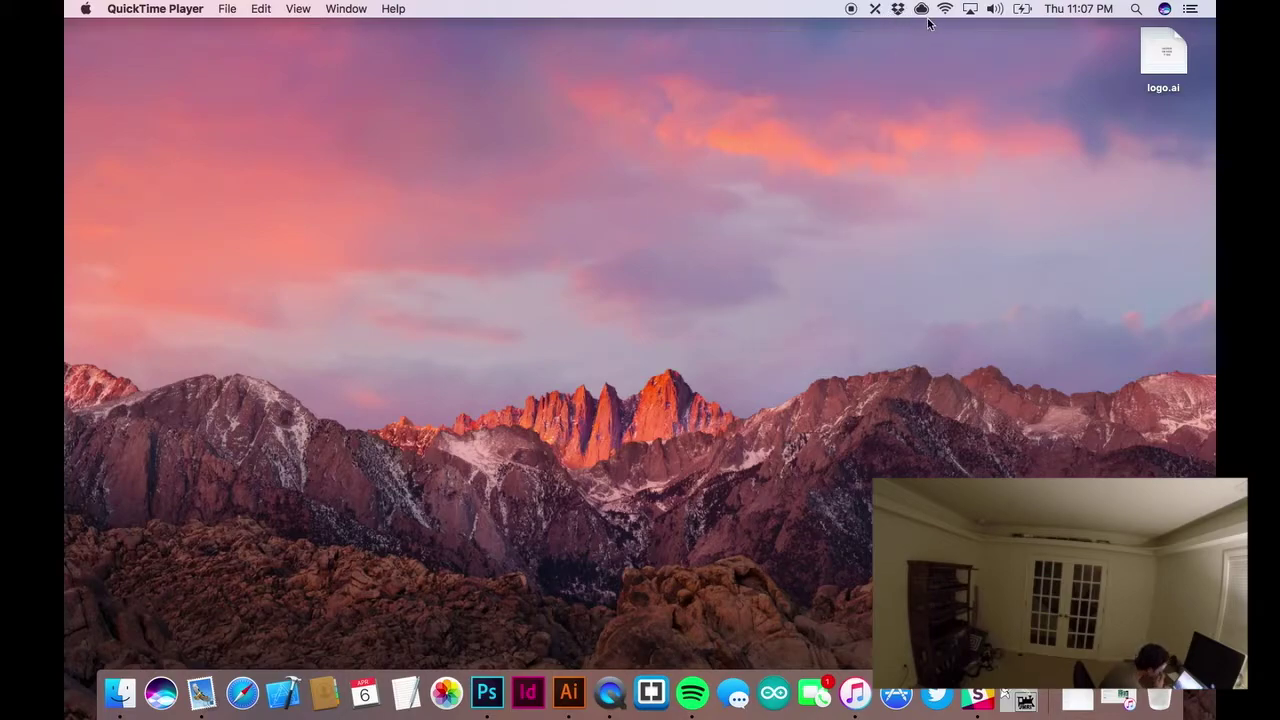
Connect Command to the NCE - PowerCab system on serial port /dev/cu.SLAB_USBtoUART at a baud rate of 19200
{"action": "left_click", "coordinate": [876, 10]}
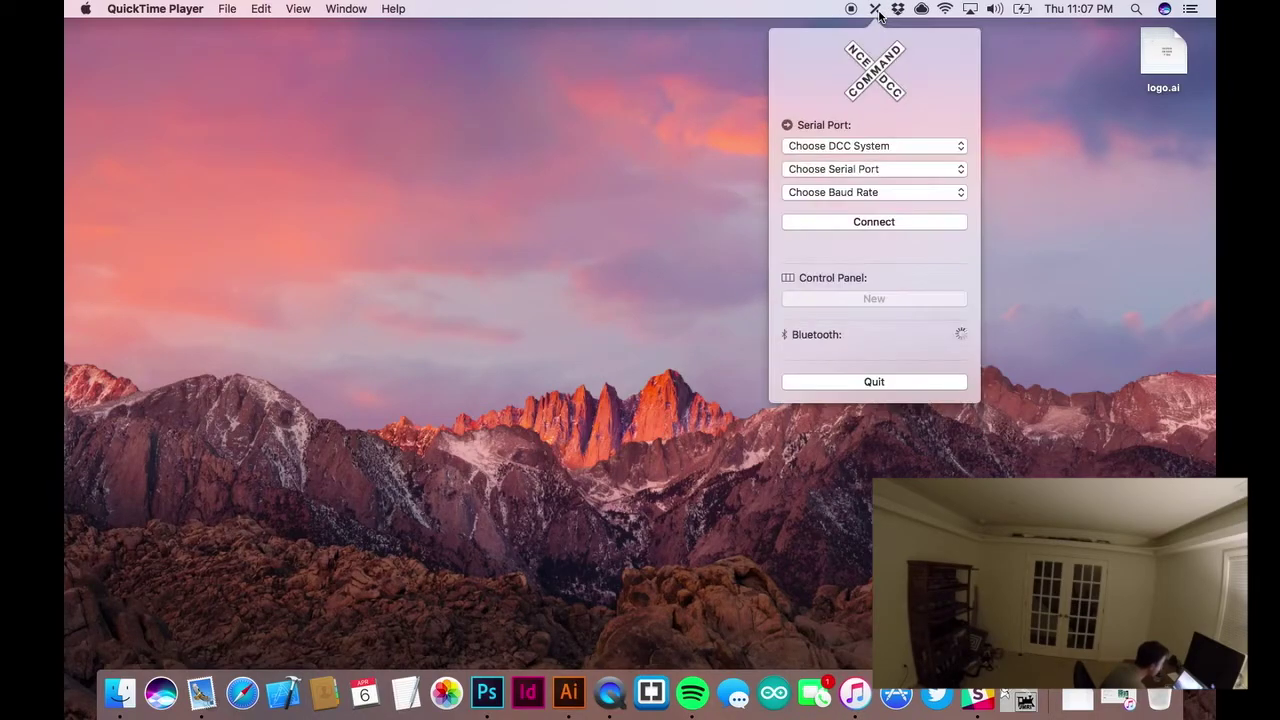
{"action": "left_click", "coordinate": [834, 148]}
{"action": "left_click", "coordinate": [832, 165]}
{"action": "left_click", "coordinate": [833, 170]}
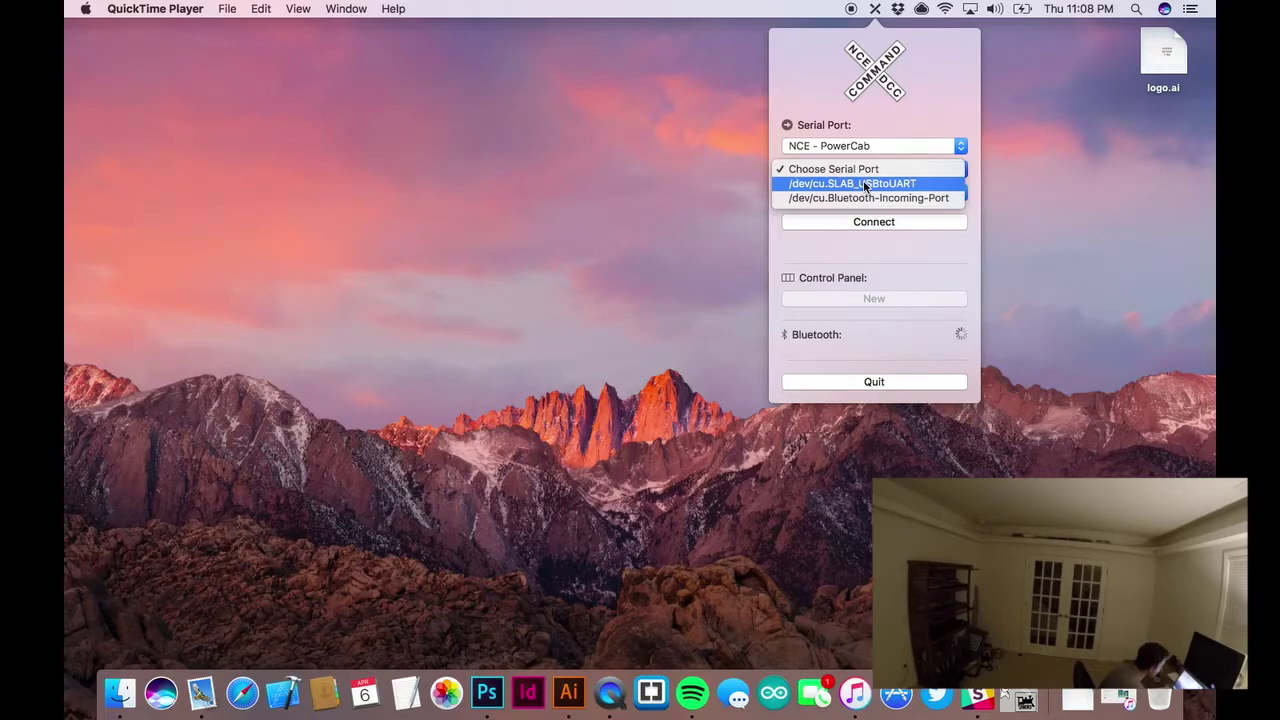
{"action": "left_click", "coordinate": [865, 184]}
{"action": "left_click", "coordinate": [858, 196]}
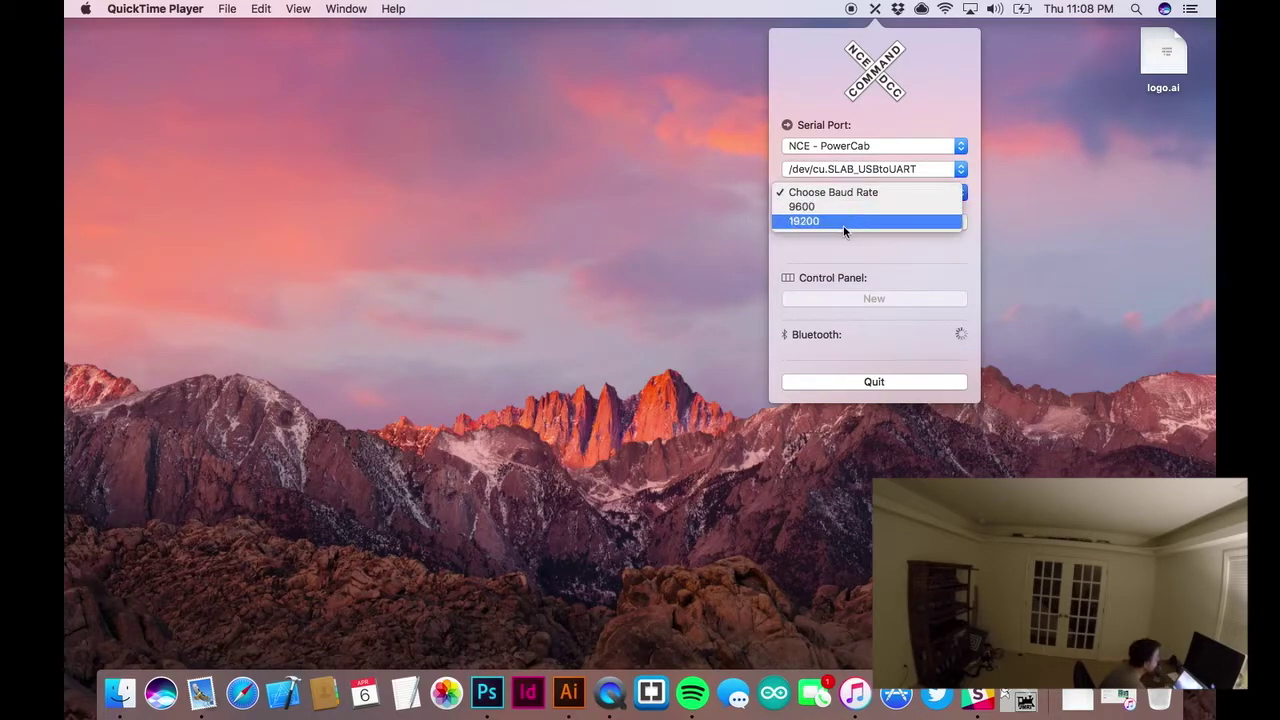
{"action": "left_click", "coordinate": [843, 226]}
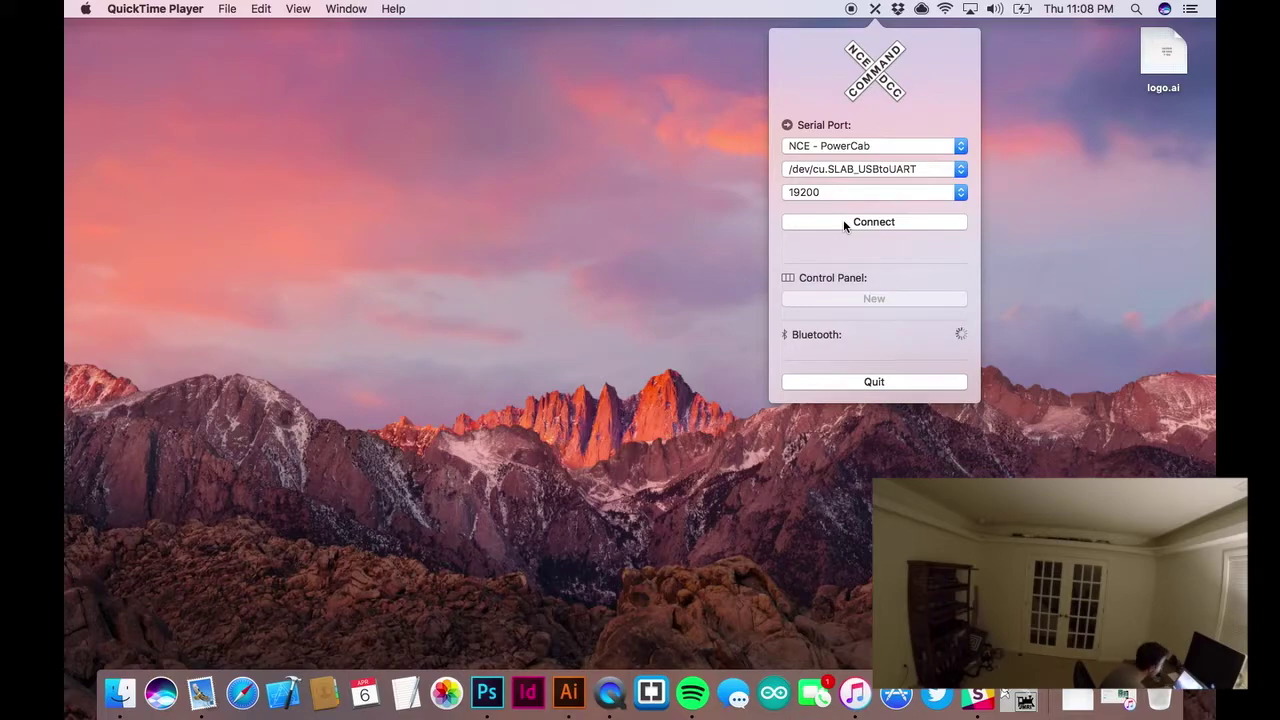
{"action": "left_click", "coordinate": [843, 222]}
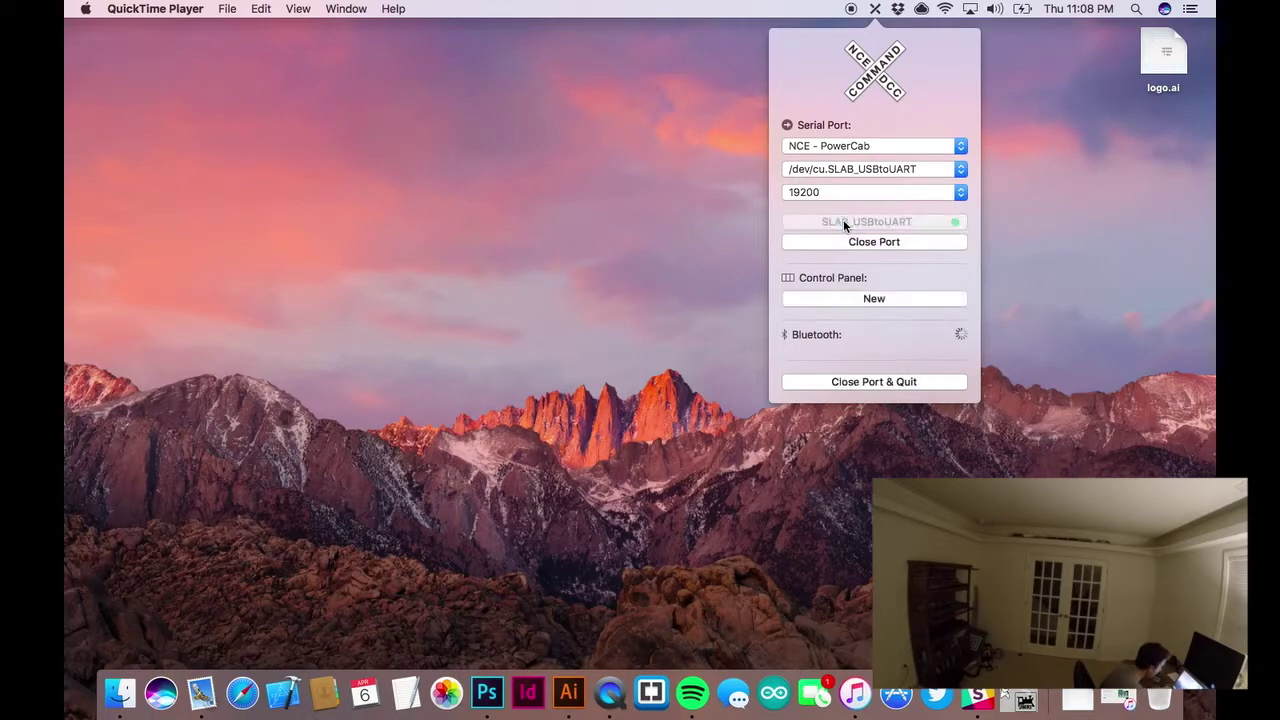
Open a new control panel and move its window up near the corner of the desktop
{"action": "left_click", "coordinate": [869, 300]}
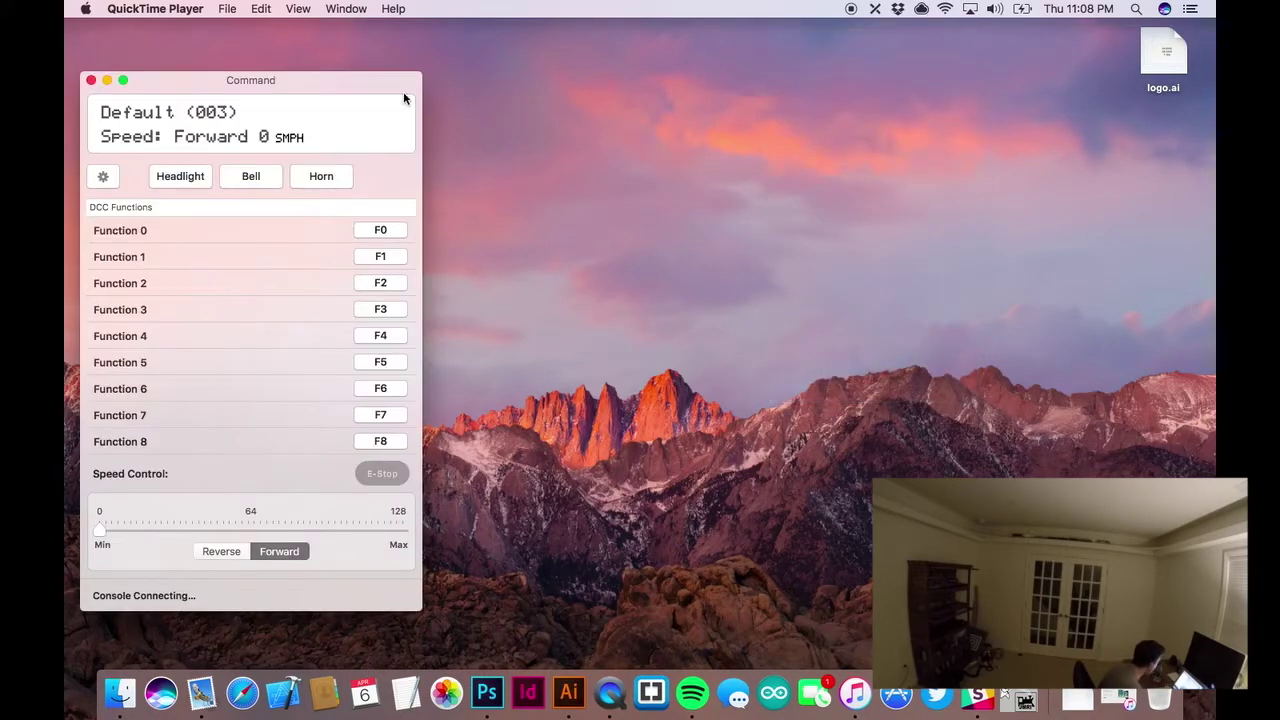
{"action": "left_click_drag", "start_coordinate": [391, 91], "coordinate": [399, 62]}
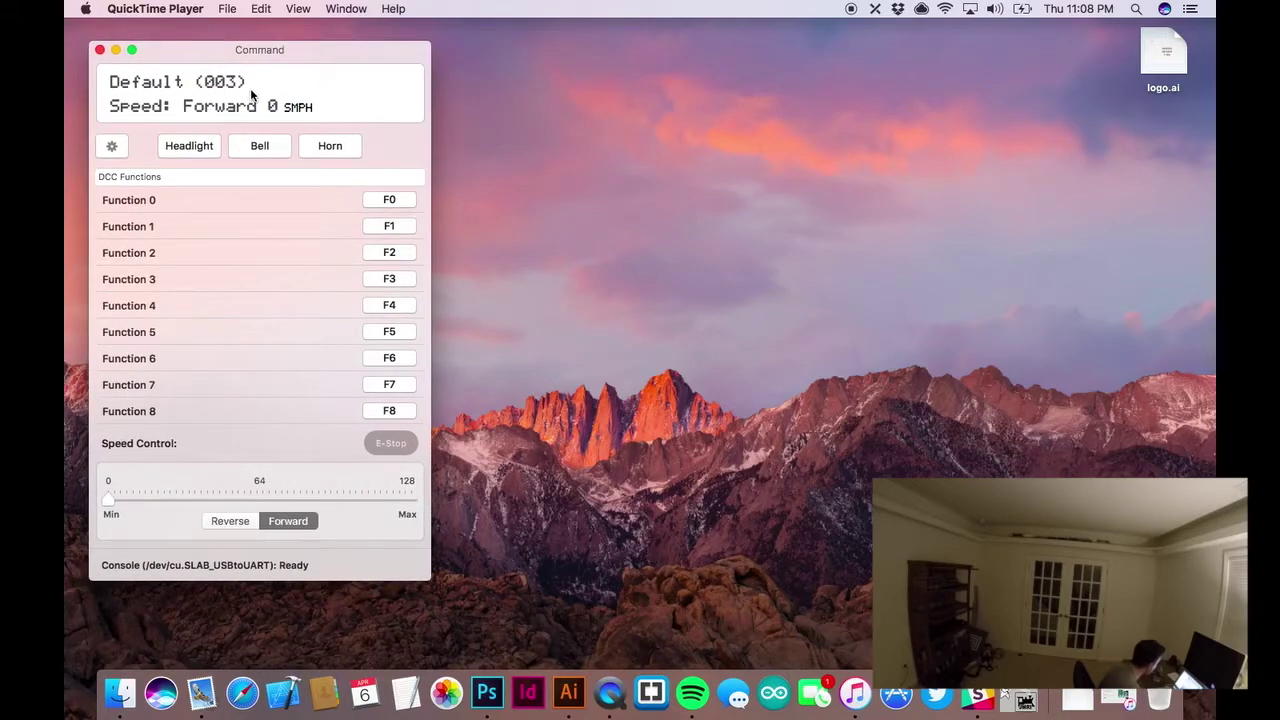
{"action": "left_click_drag", "start_coordinate": [302, 48], "coordinate": [378, 44]}
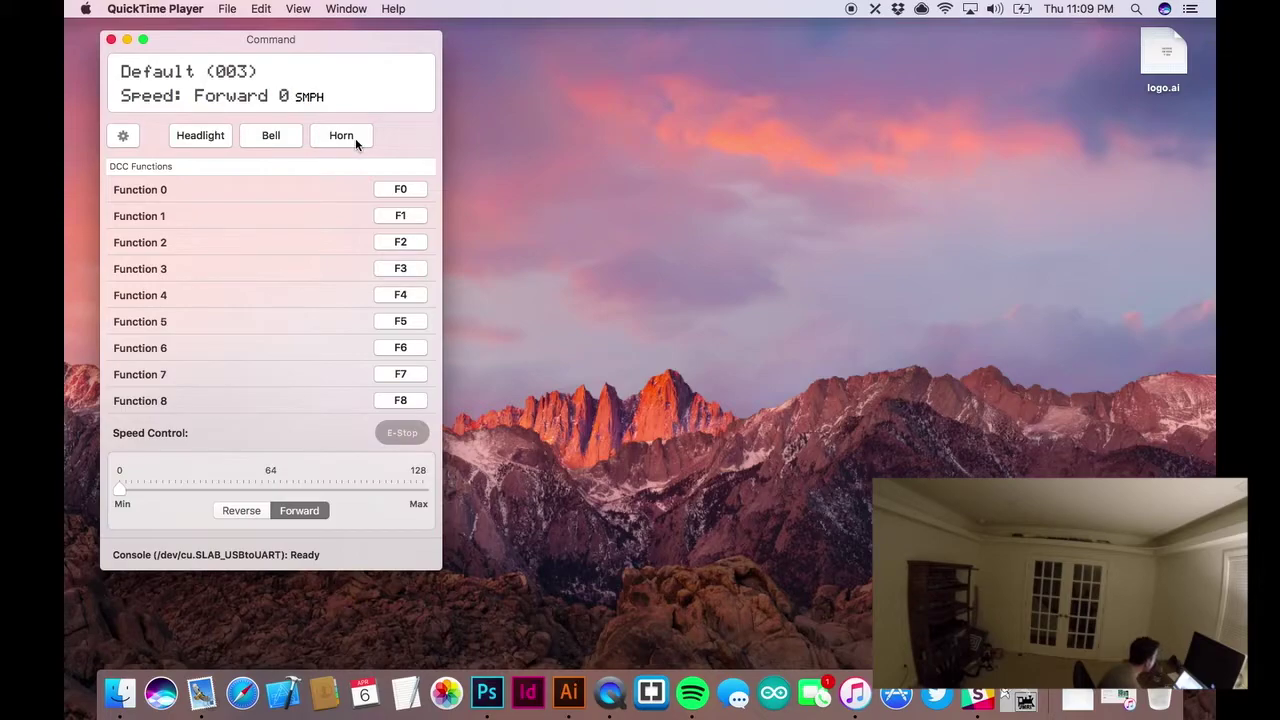
Load the locomotive profile mth_up1995.plist from the Desktop into the control panel with the generic function list
{"action": "scroll", "coordinate": [320, 277], "scroll_direction": "down", "scroll_amount": 5}
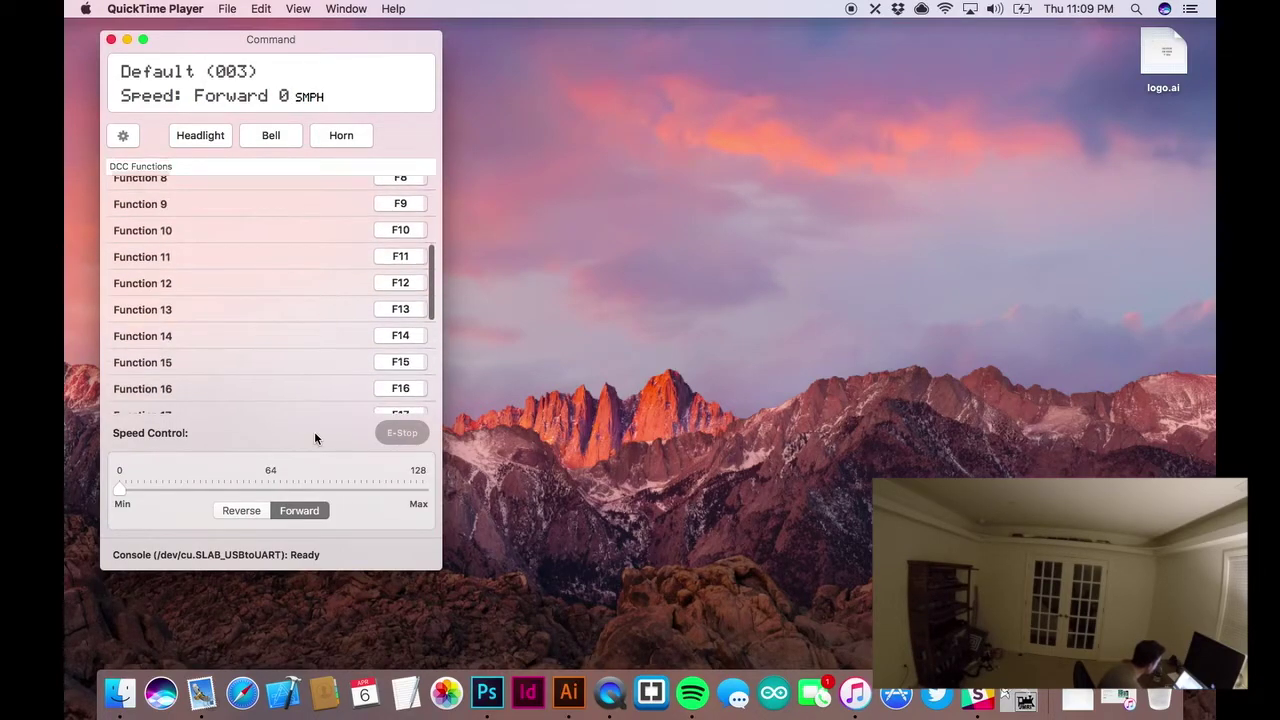
{"action": "scroll", "coordinate": [330, 340], "scroll_direction": "up", "scroll_amount": 5}
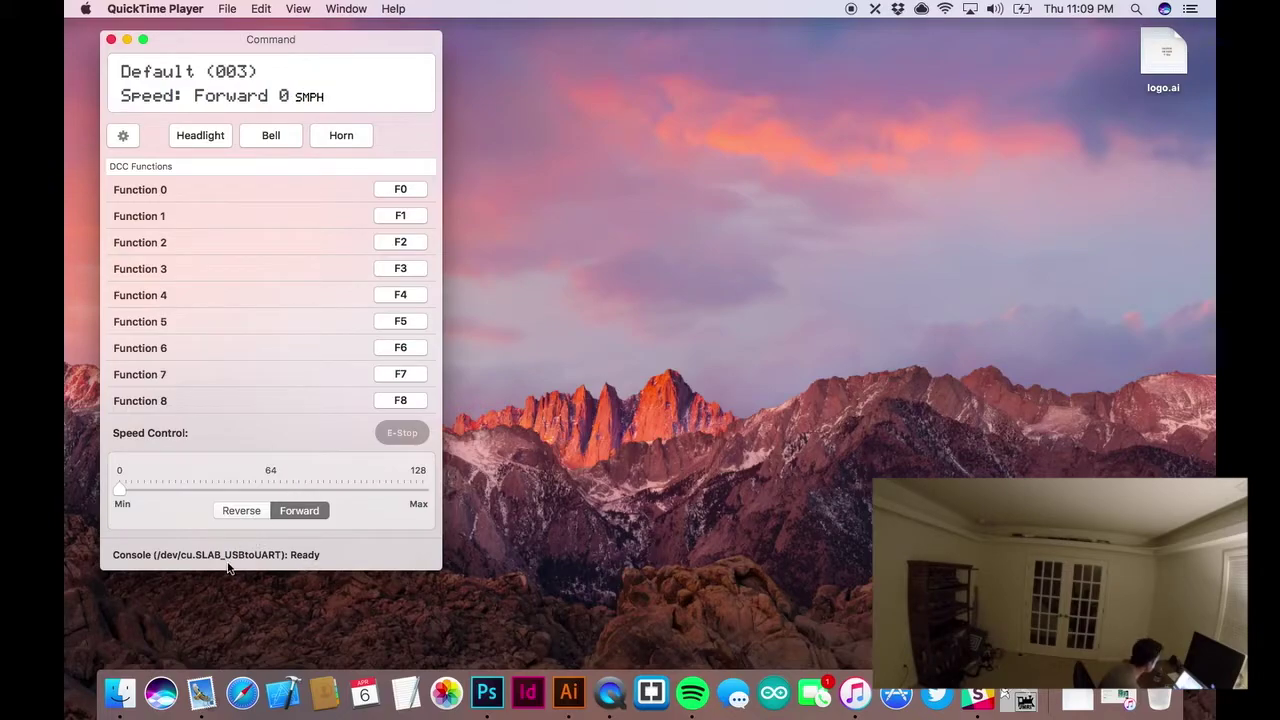
{"action": "scroll", "coordinate": [244, 318], "scroll_direction": "down", "scroll_amount": 3}
{"action": "scroll", "coordinate": [245, 310], "scroll_direction": "up", "scroll_amount": 5}
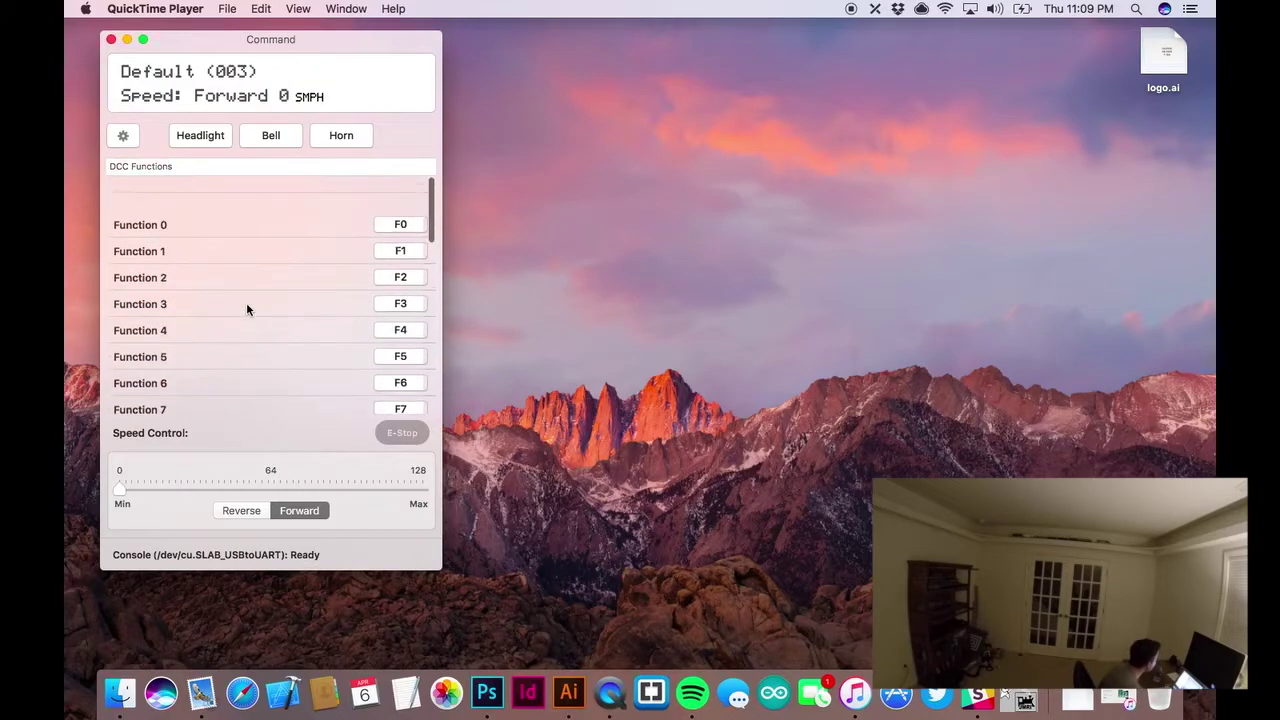
{"action": "left_click", "coordinate": [125, 139]}
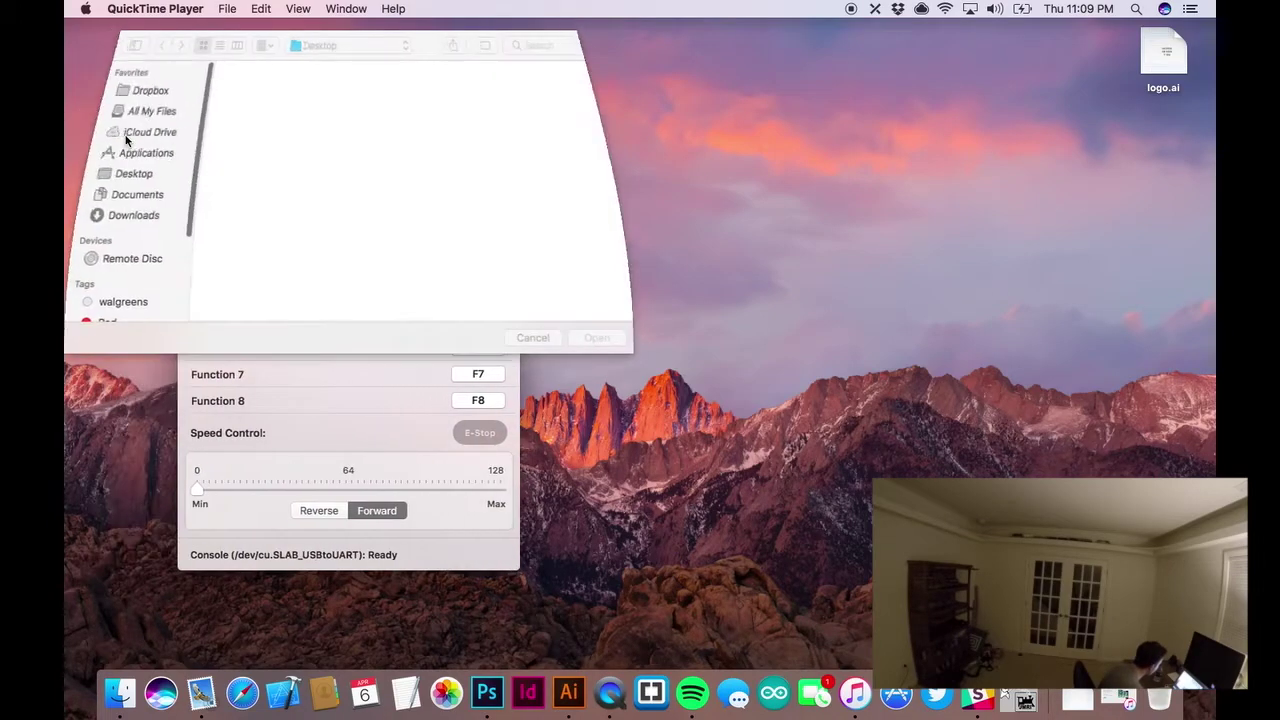
{"action": "scroll", "coordinate": [279, 204], "scroll_direction": "down", "scroll_amount": 8}
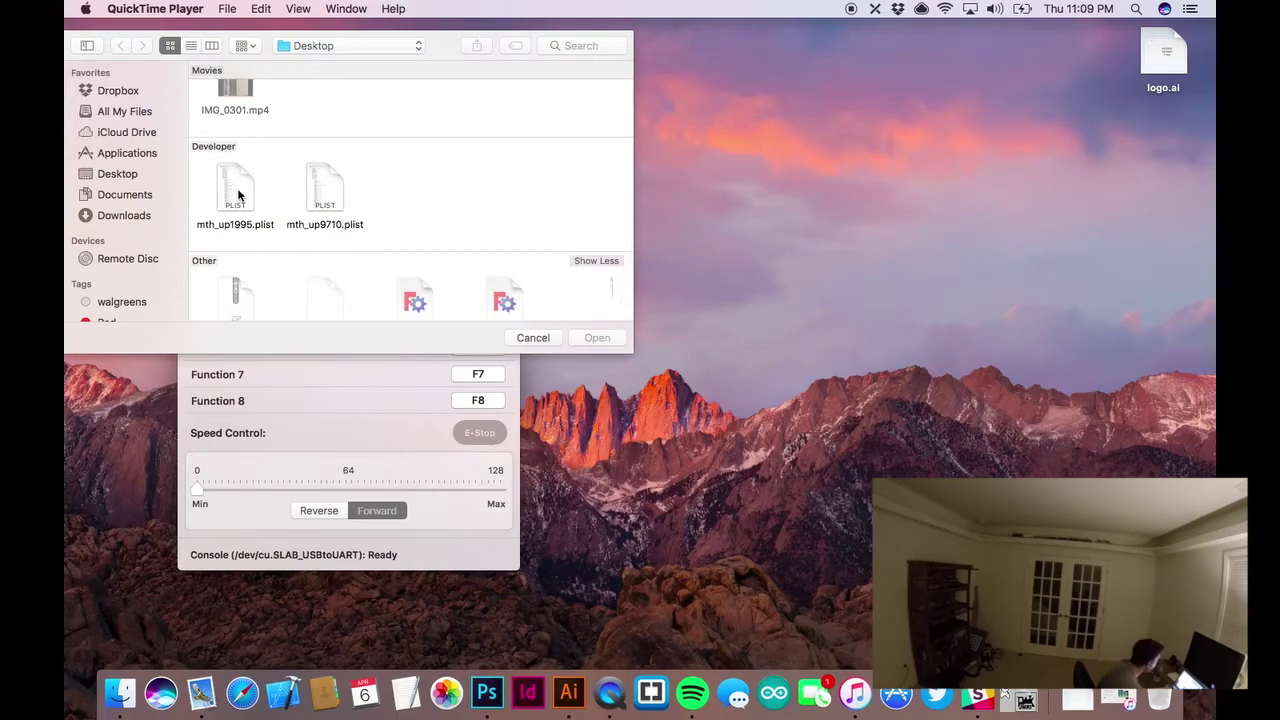
{"action": "double_click", "coordinate": [237, 195]}
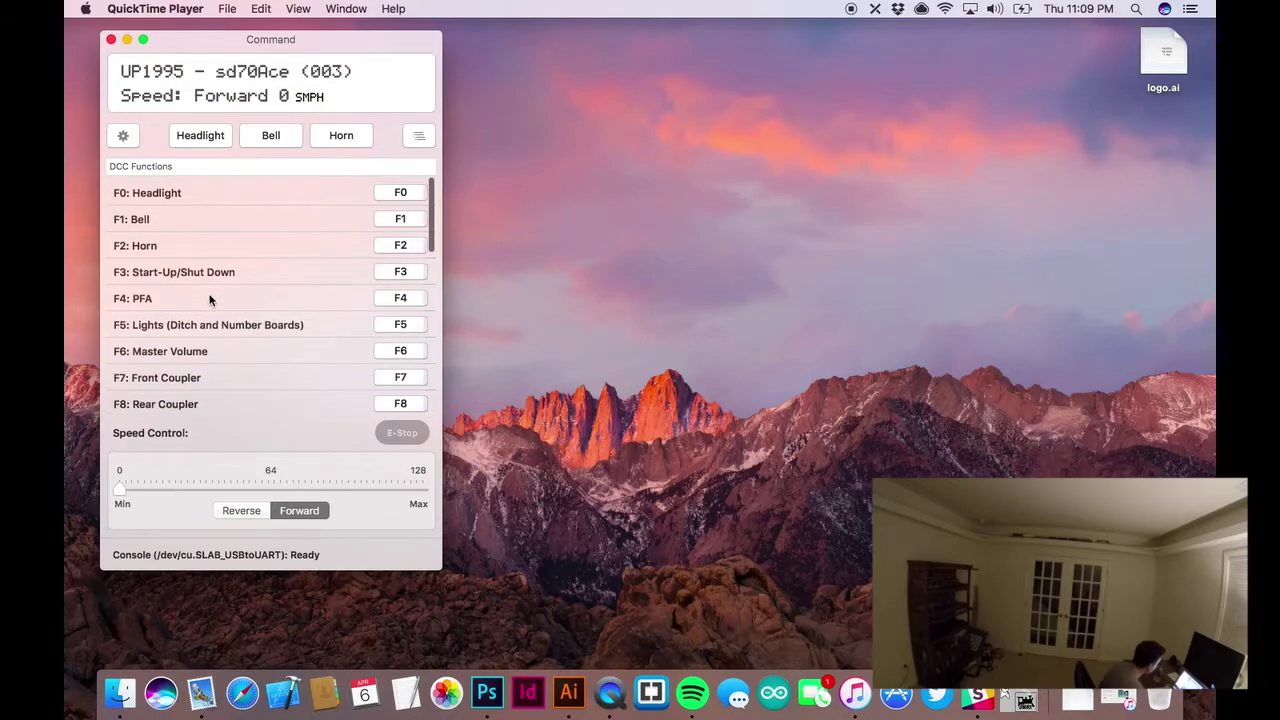
Review the functions of UP1995 - sd70Ace and start up the locomotive with F3: Start-Up/Shut Down
{"action": "scroll", "coordinate": [210, 298], "scroll_direction": "down", "scroll_amount": 15}
{"action": "scroll", "coordinate": [210, 280], "scroll_direction": "up", "scroll_amount": 15}
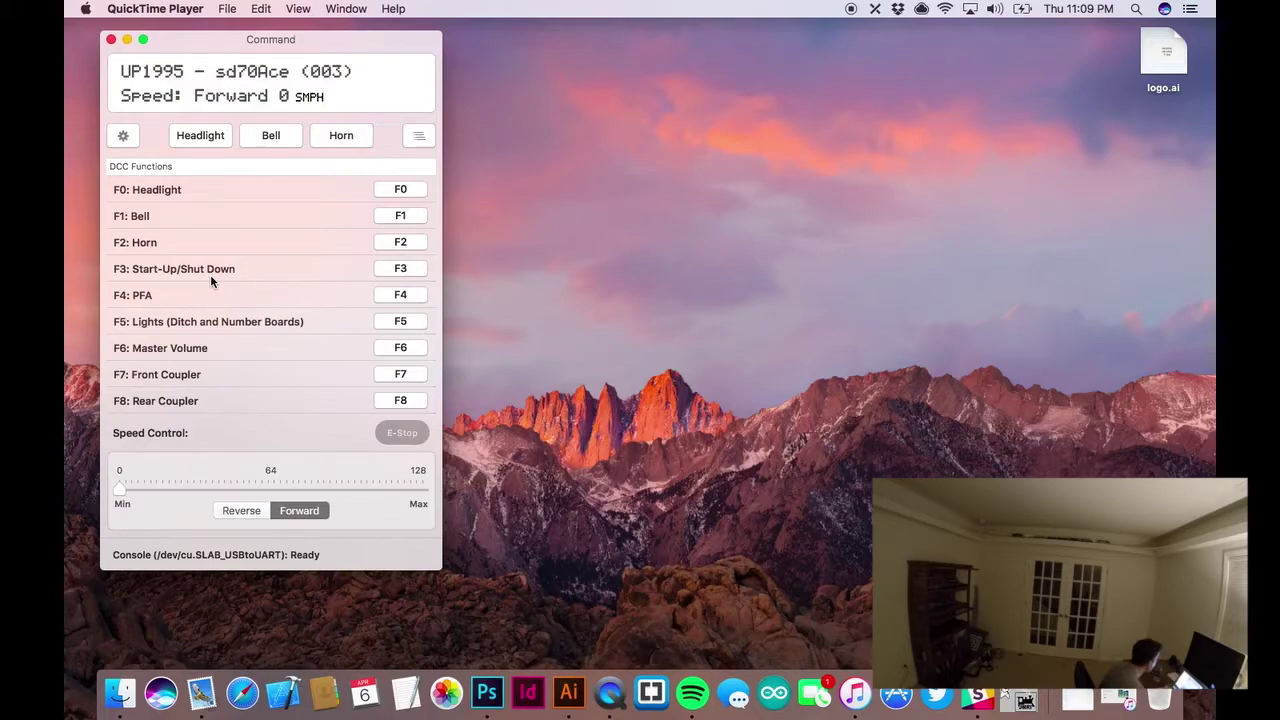
{"action": "scroll", "coordinate": [210, 281], "scroll_direction": "down", "scroll_amount": 3}
{"action": "scroll", "coordinate": [210, 281], "scroll_direction": "up", "scroll_amount": 2}
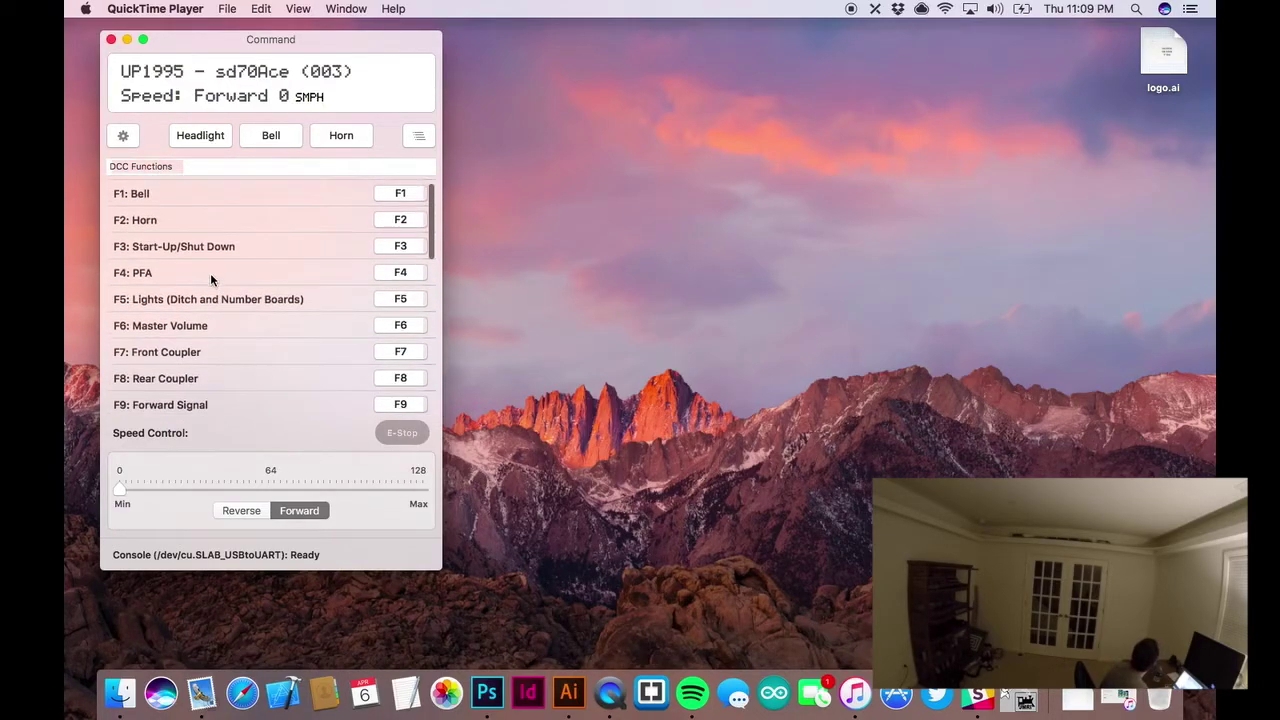
{"action": "scroll", "coordinate": [210, 273], "scroll_direction": "up", "scroll_amount": 1}
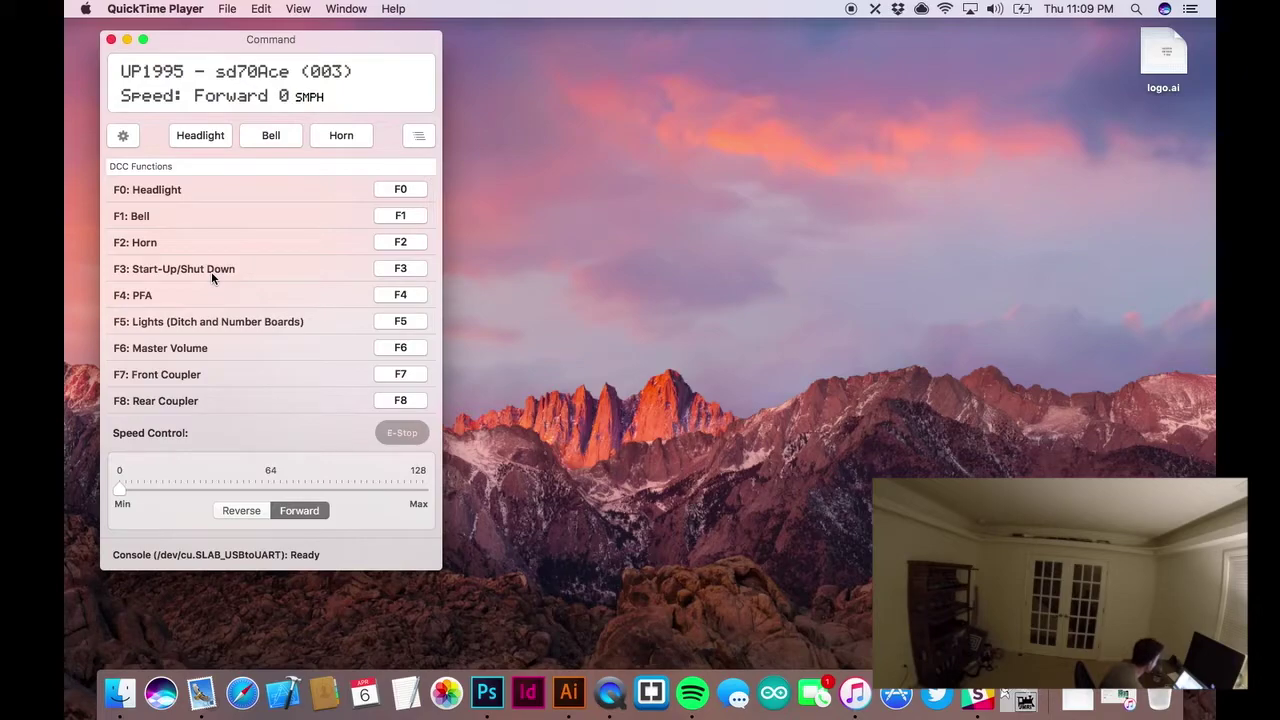
{"action": "left_click", "coordinate": [400, 269]}
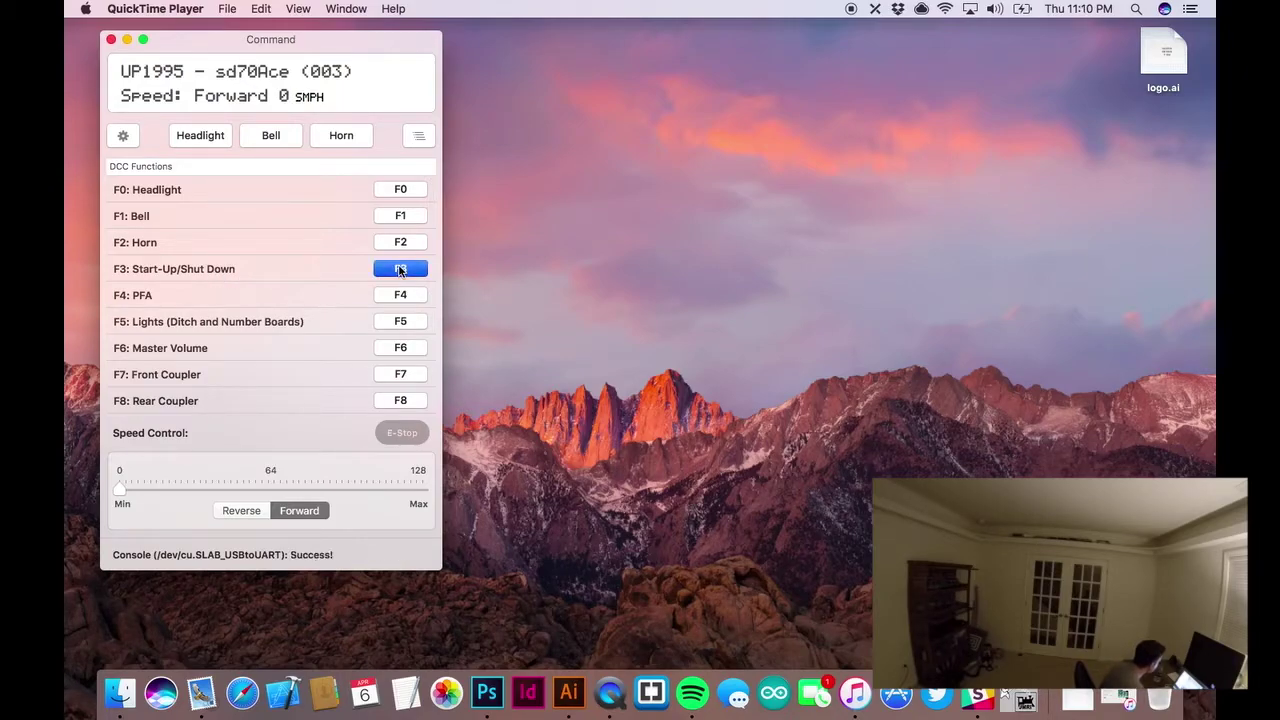
{"action": "left_click", "coordinate": [400, 269]}
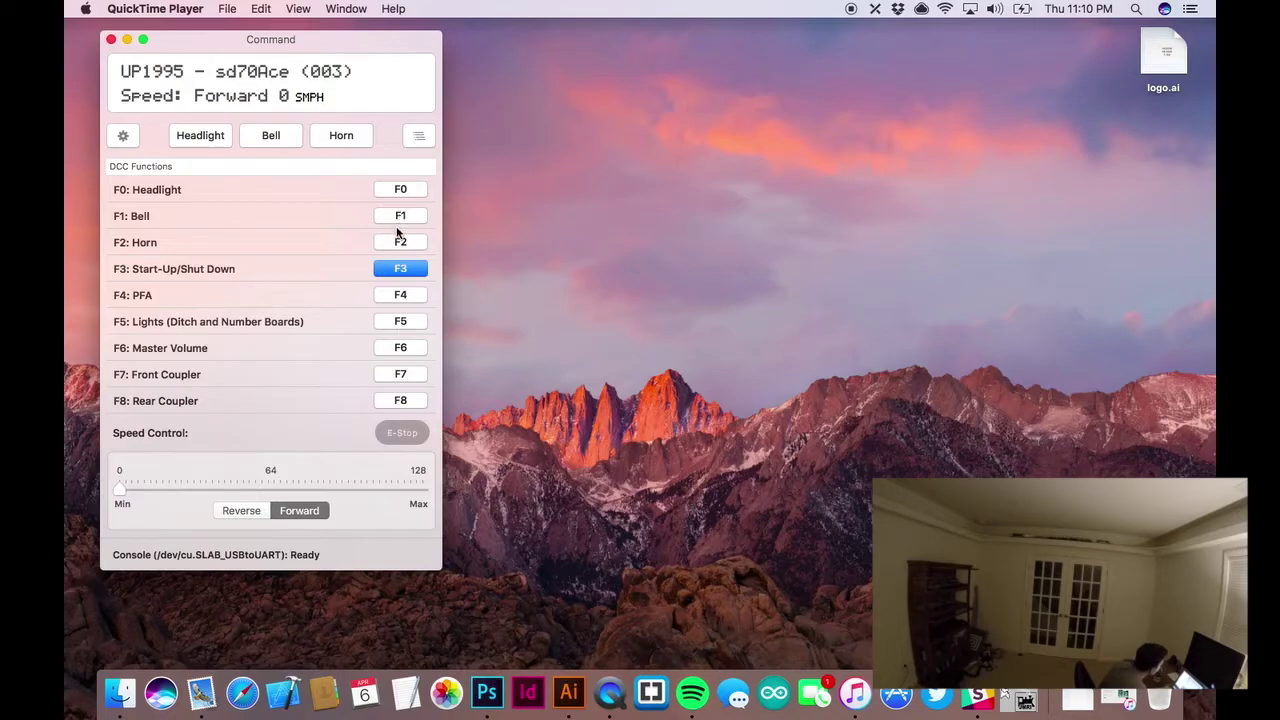
Test the horn, headlight and bell functions of UP1995, ending with the locomotive shut down through F3
{"action": "left_click", "coordinate": [392, 243]}
{"action": "left_click", "coordinate": [406, 191]}
{"action": "left_click", "coordinate": [399, 217]}
{"action": "left_click", "coordinate": [398, 268]}
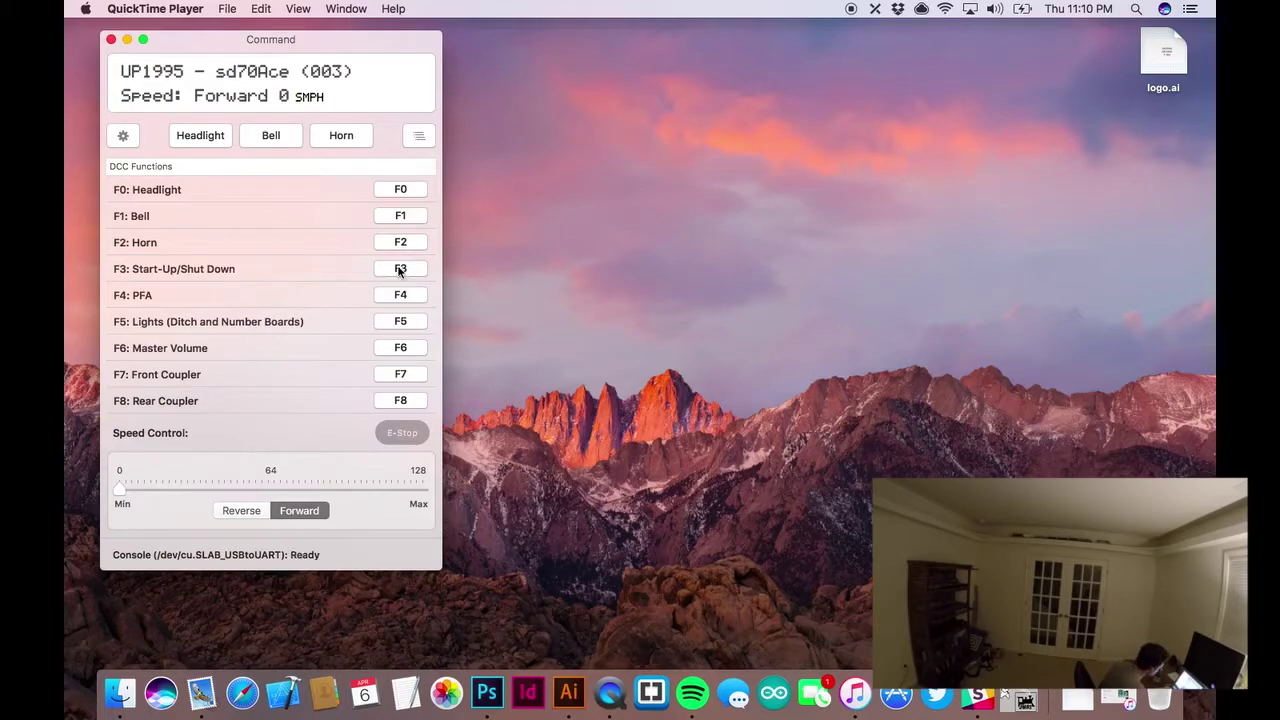
Open a second control panel and place its window beside the UP1995 panel
{"action": "left_click", "coordinate": [874, 12]}
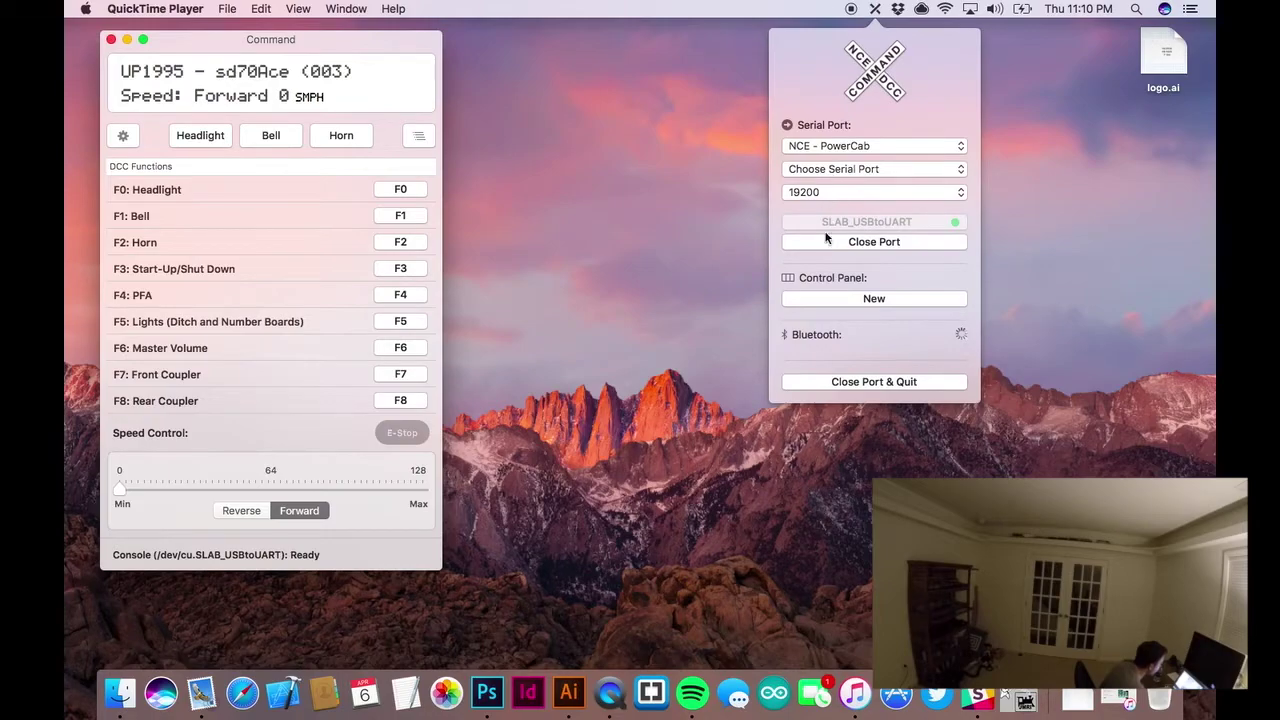
{"action": "left_click", "coordinate": [814, 298]}
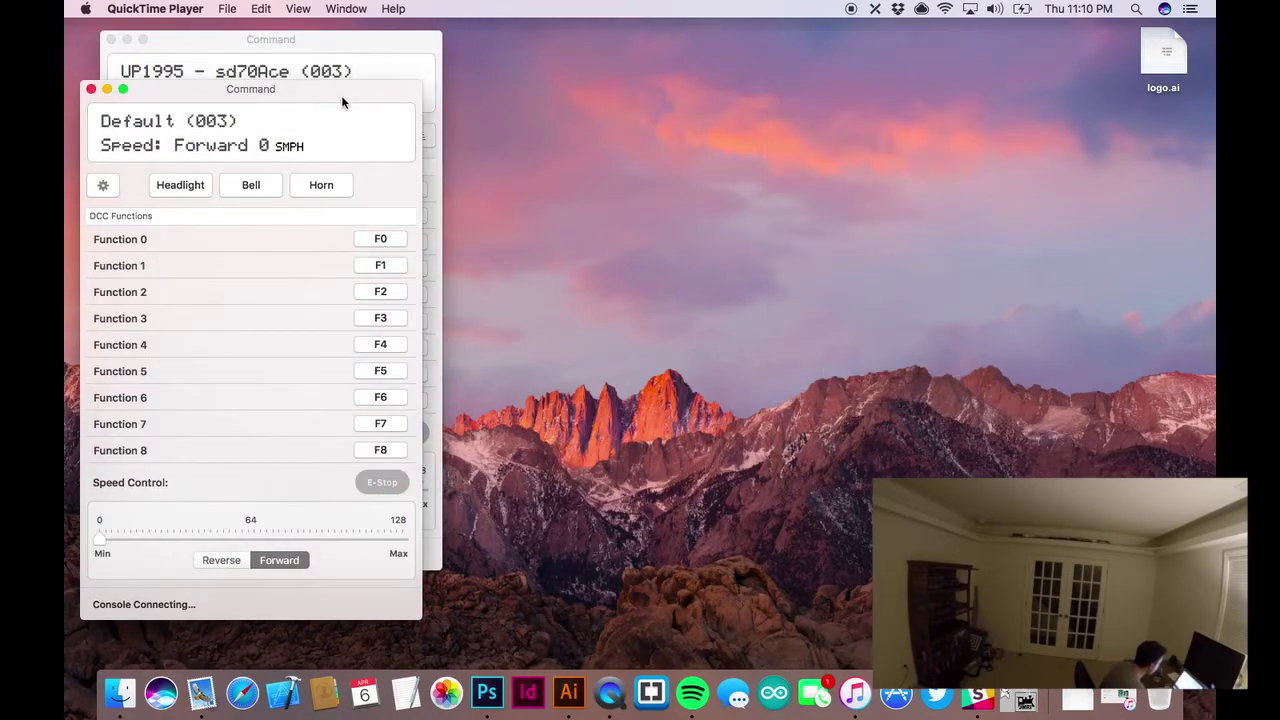
{"action": "left_click_drag", "start_coordinate": [341, 95], "coordinate": [718, 48]}
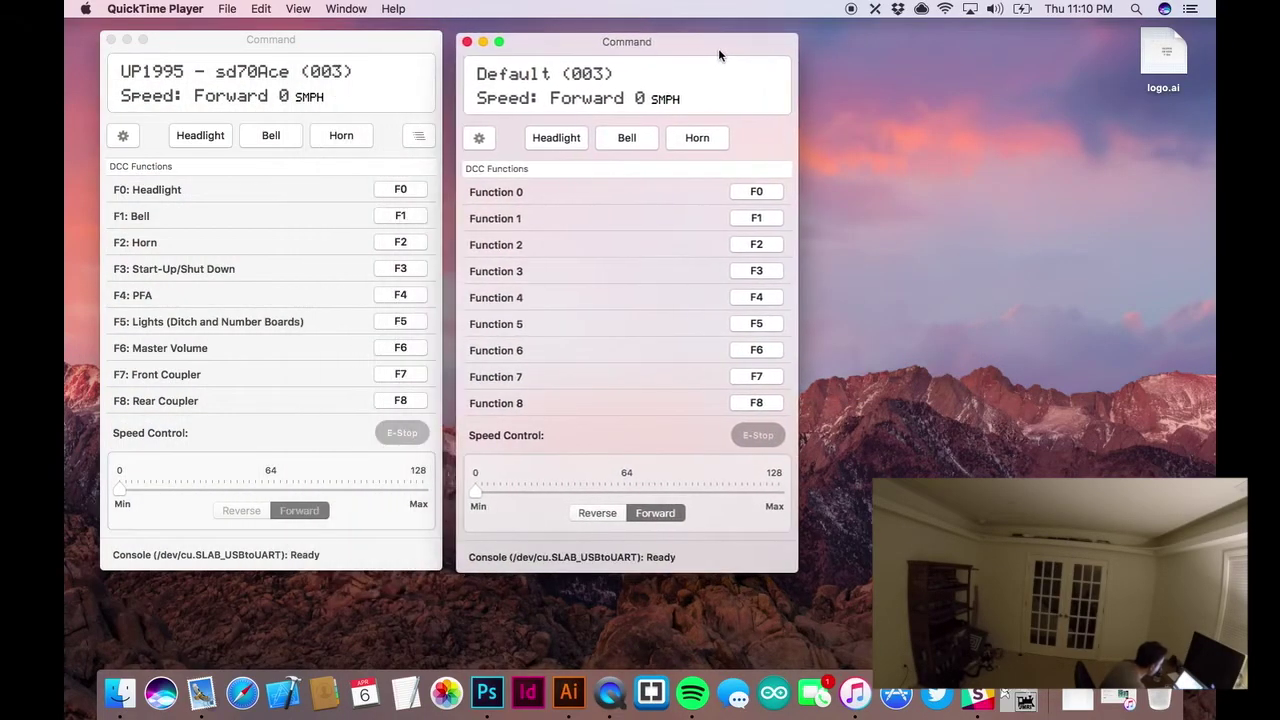
Load the locomotive profile mth_up9710.plist from the Desktop into the second control panel
{"action": "left_click", "coordinate": [477, 140]}
{"action": "scroll", "coordinate": [570, 223], "scroll_direction": "down", "scroll_amount": 2}
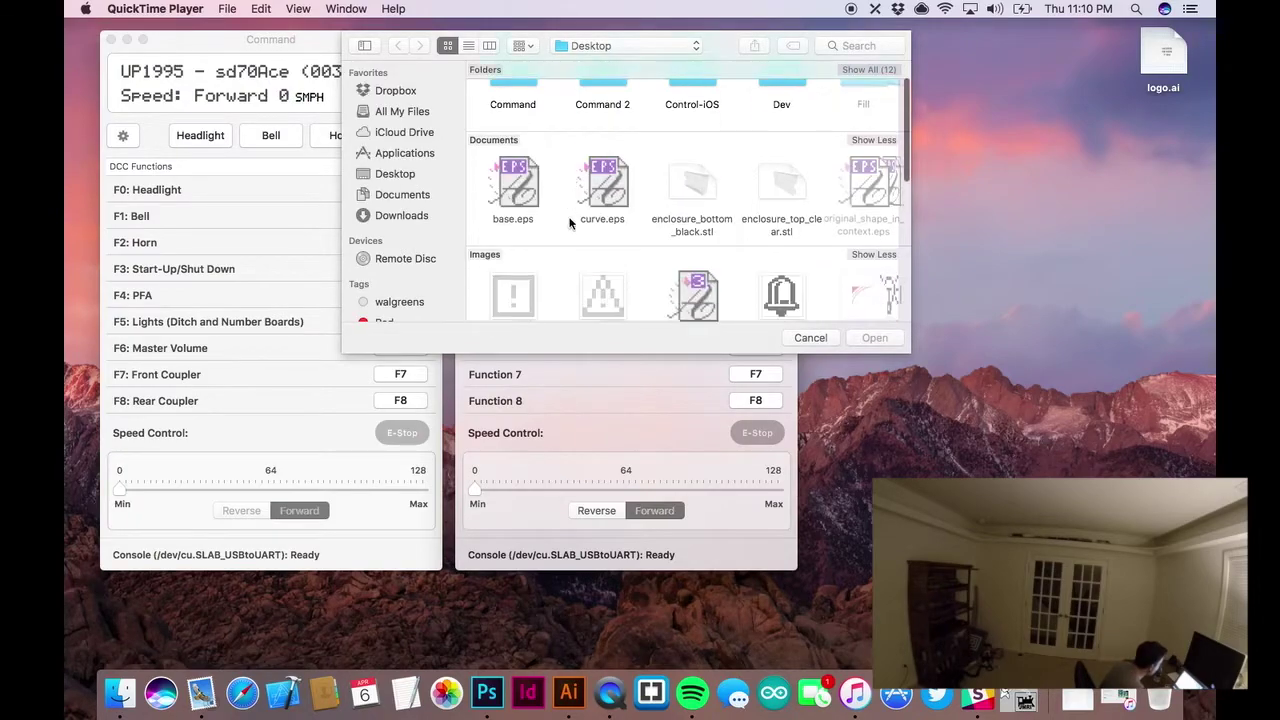
{"action": "scroll", "coordinate": [570, 223], "scroll_direction": "down", "scroll_amount": 10}
{"action": "left_click", "coordinate": [610, 166]}
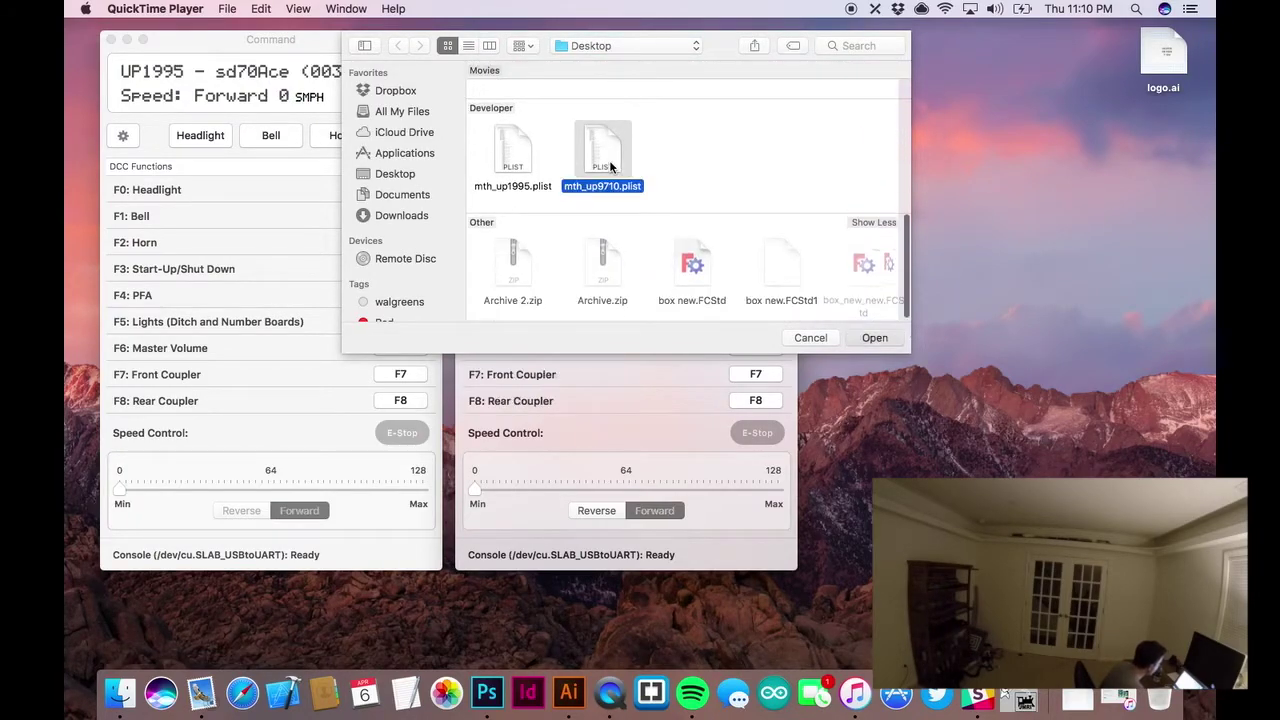
{"action": "double_click", "coordinate": [610, 166]}
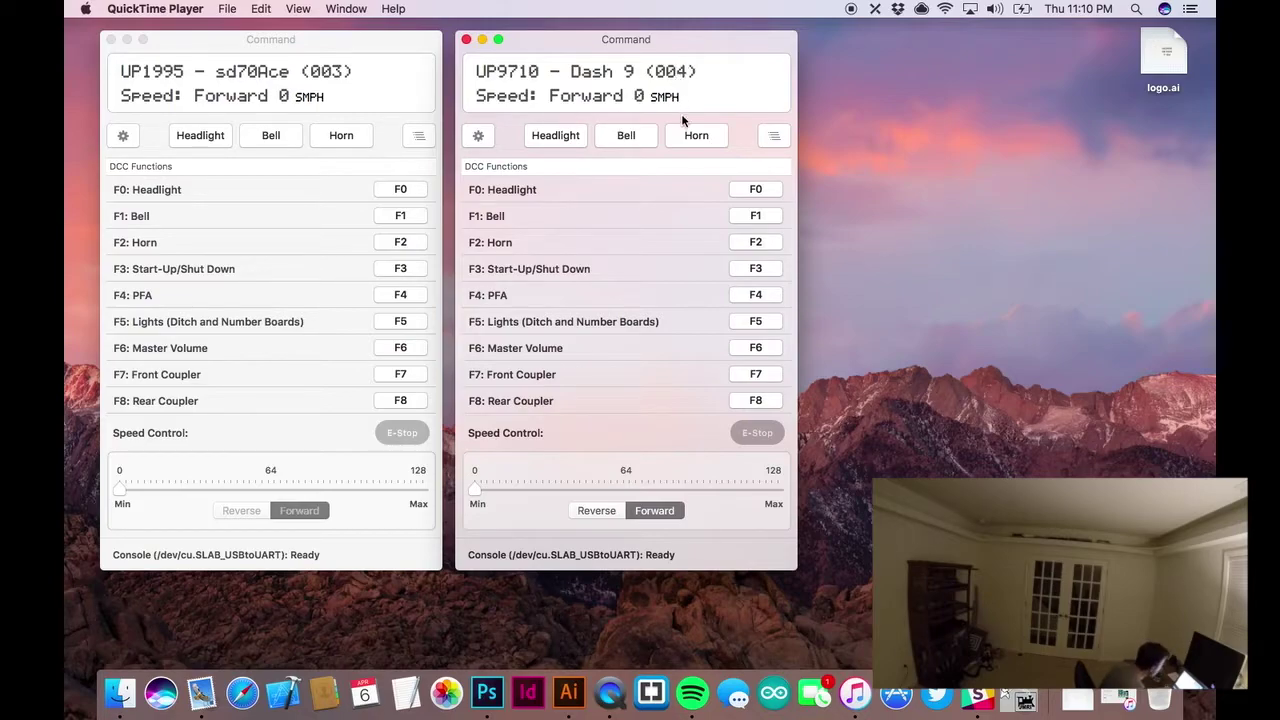
Start up UP9710 - Dash 9 with F3 and turn on its headlight (F0) and ditch and number board lights (F5)
{"action": "left_click", "coordinate": [763, 269]}
{"action": "left_click", "coordinate": [763, 269]}
{"action": "left_click", "coordinate": [763, 269]}
{"action": "left_click", "coordinate": [755, 189]}
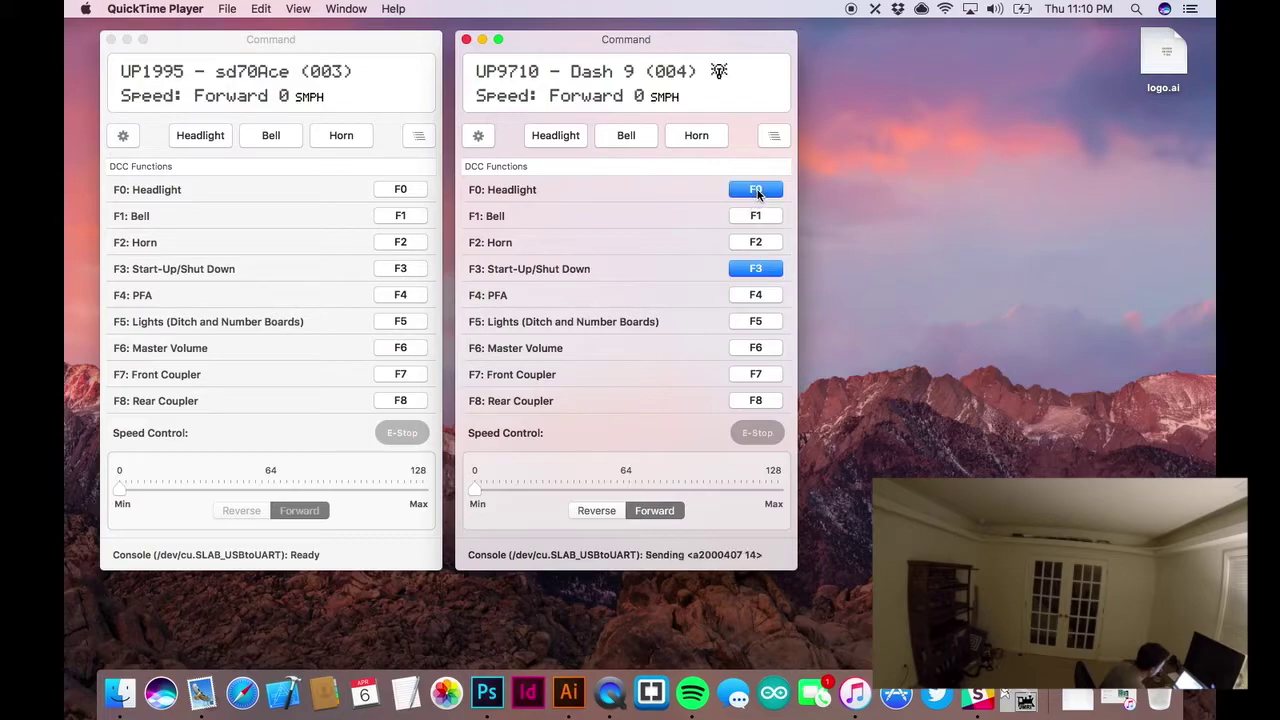
{"action": "left_click", "coordinate": [752, 320]}
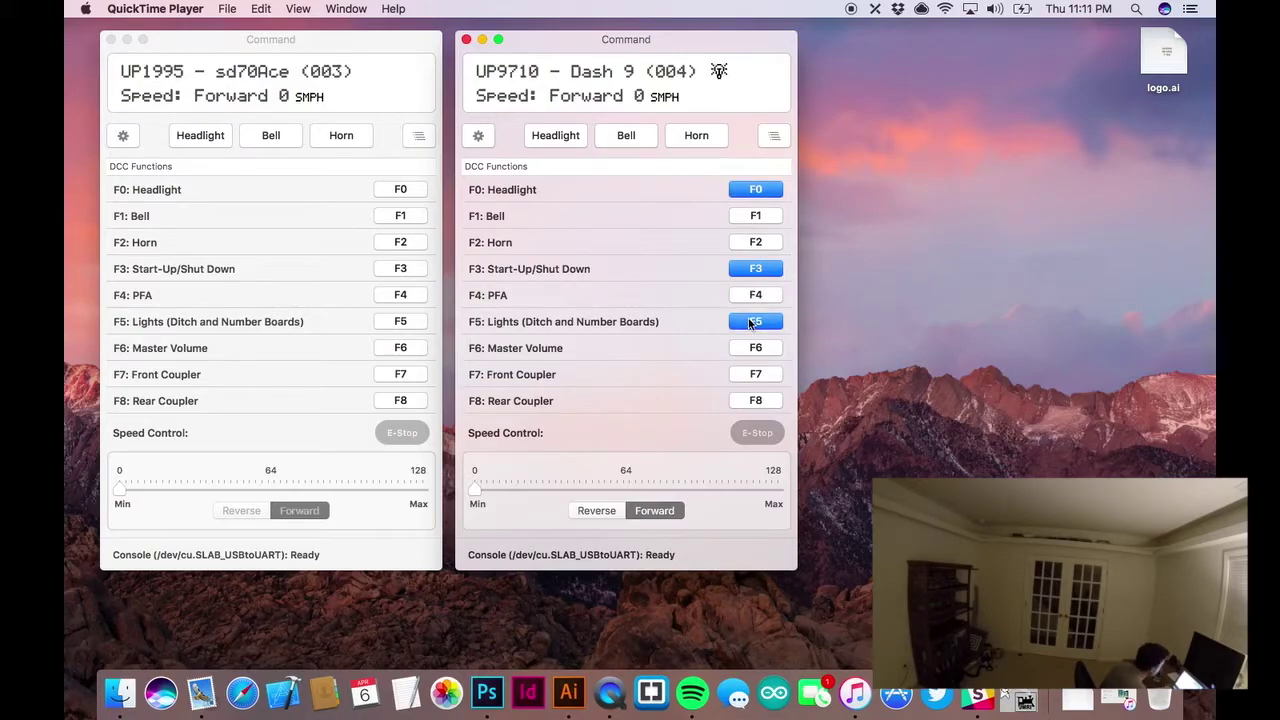
Sound UP9710's horn once and ring its bell only while setting the forward speed to about 77 SMPH
{"action": "left_click", "coordinate": [750, 220]}
{"action": "left_click", "coordinate": [743, 240]}
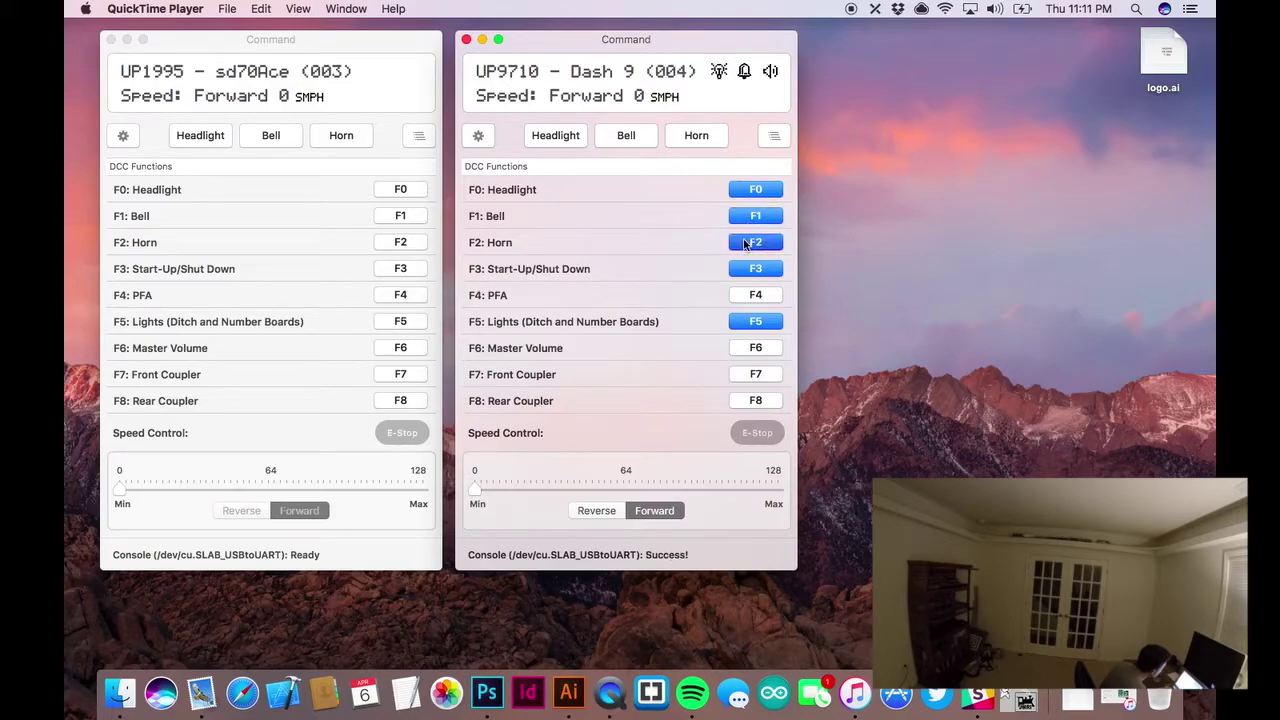
{"action": "left_click", "coordinate": [743, 240]}
{"action": "left_click", "coordinate": [660, 492]}
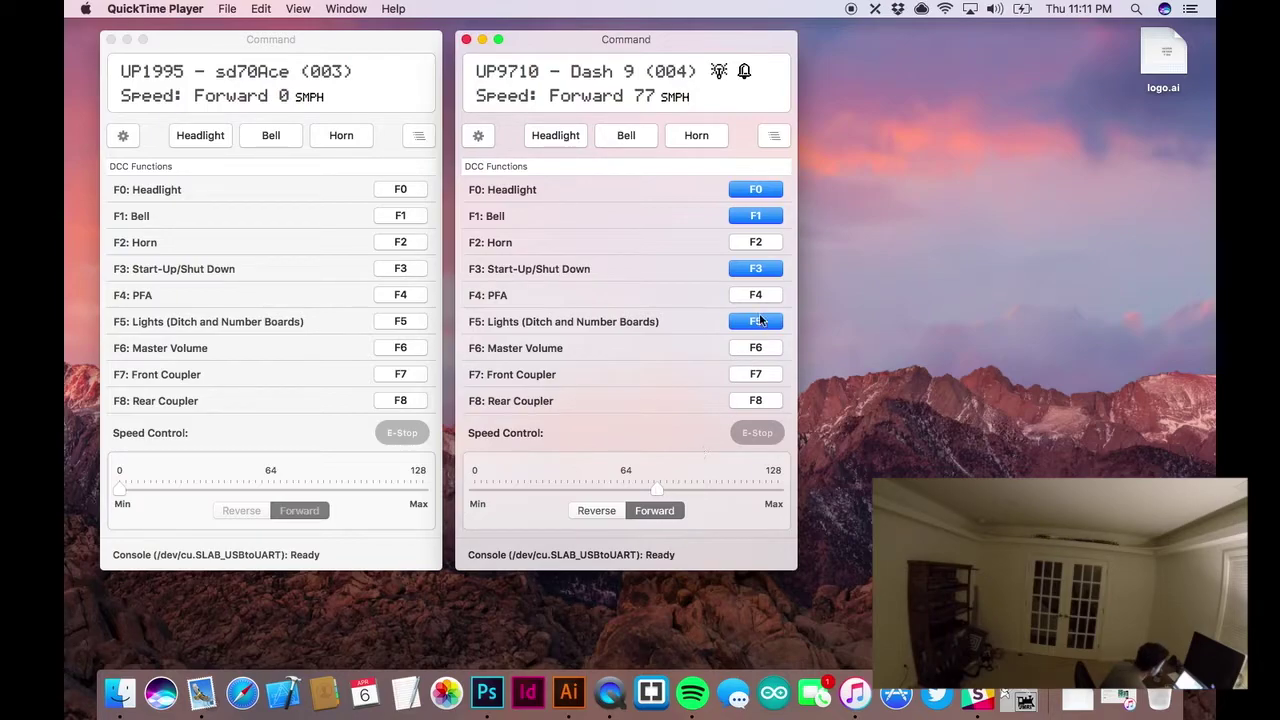
{"action": "left_click", "coordinate": [762, 216]}
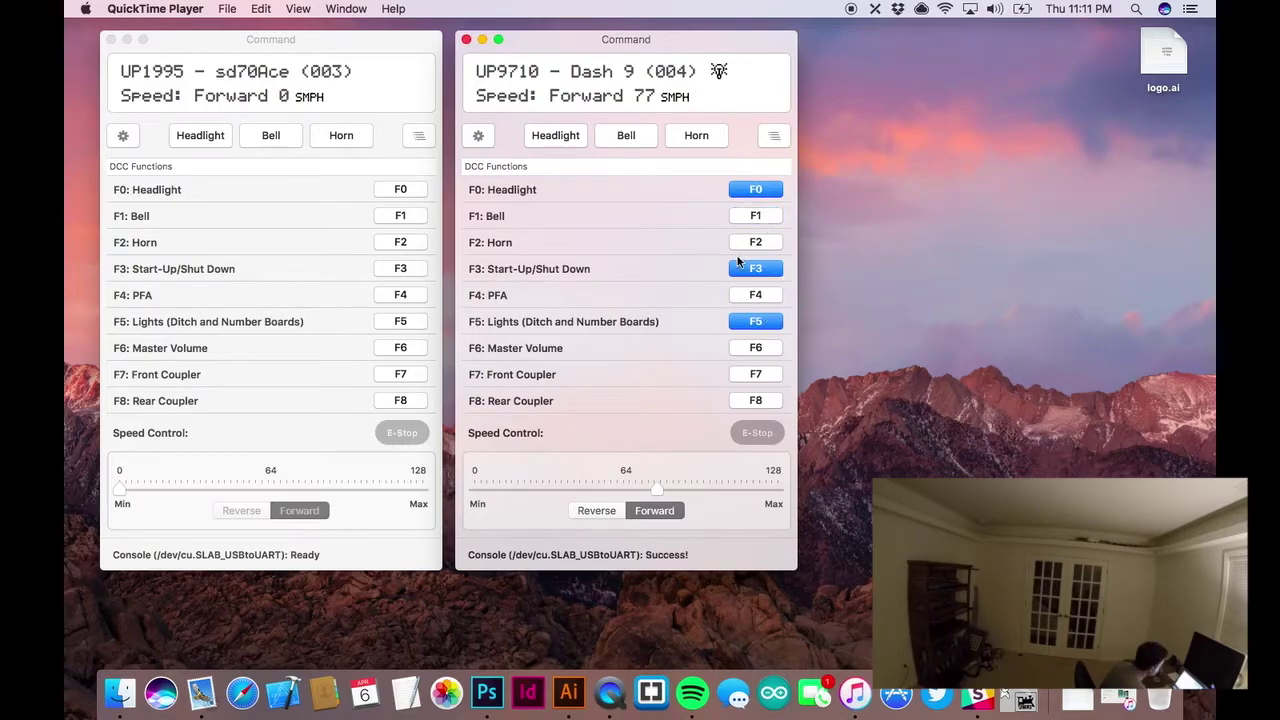
Raise UP9710's forward speed to about 112 SMPH and activate F11: Grade Crossing
{"action": "left_click", "coordinate": [739, 487]}
{"action": "scroll", "coordinate": [677, 368], "scroll_direction": "down", "scroll_amount": 5}
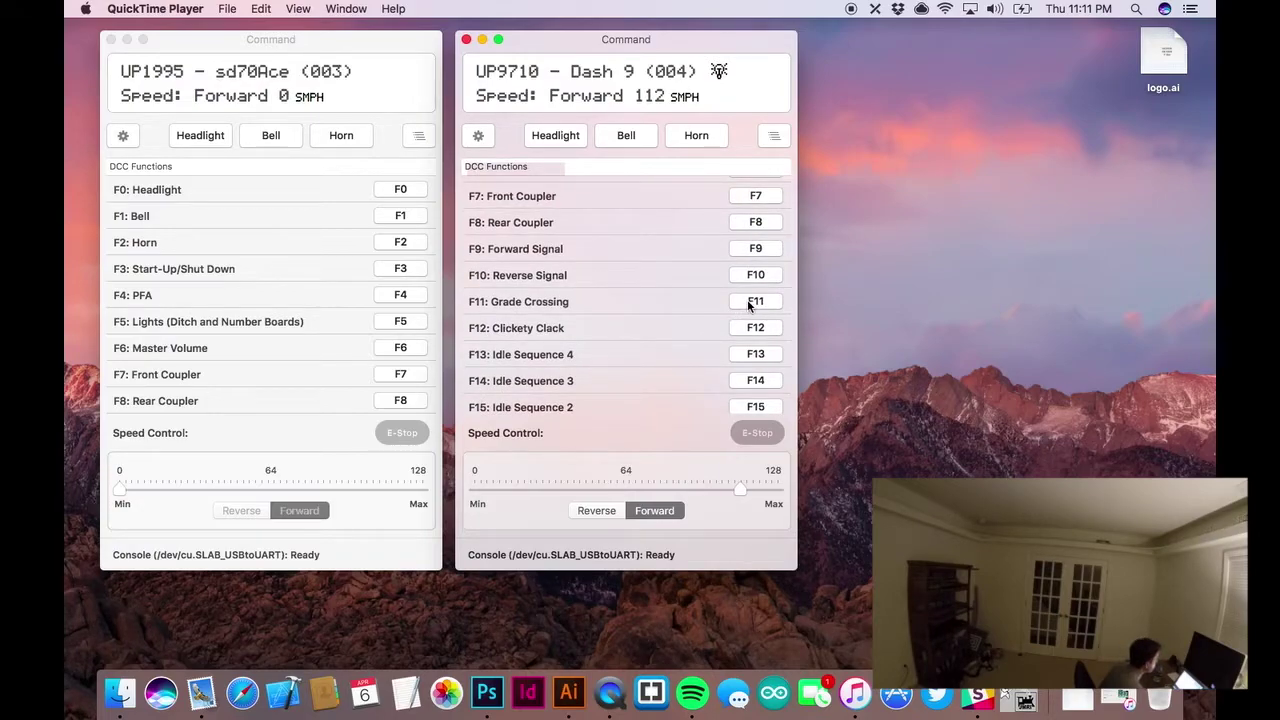
{"action": "left_click", "coordinate": [750, 303]}
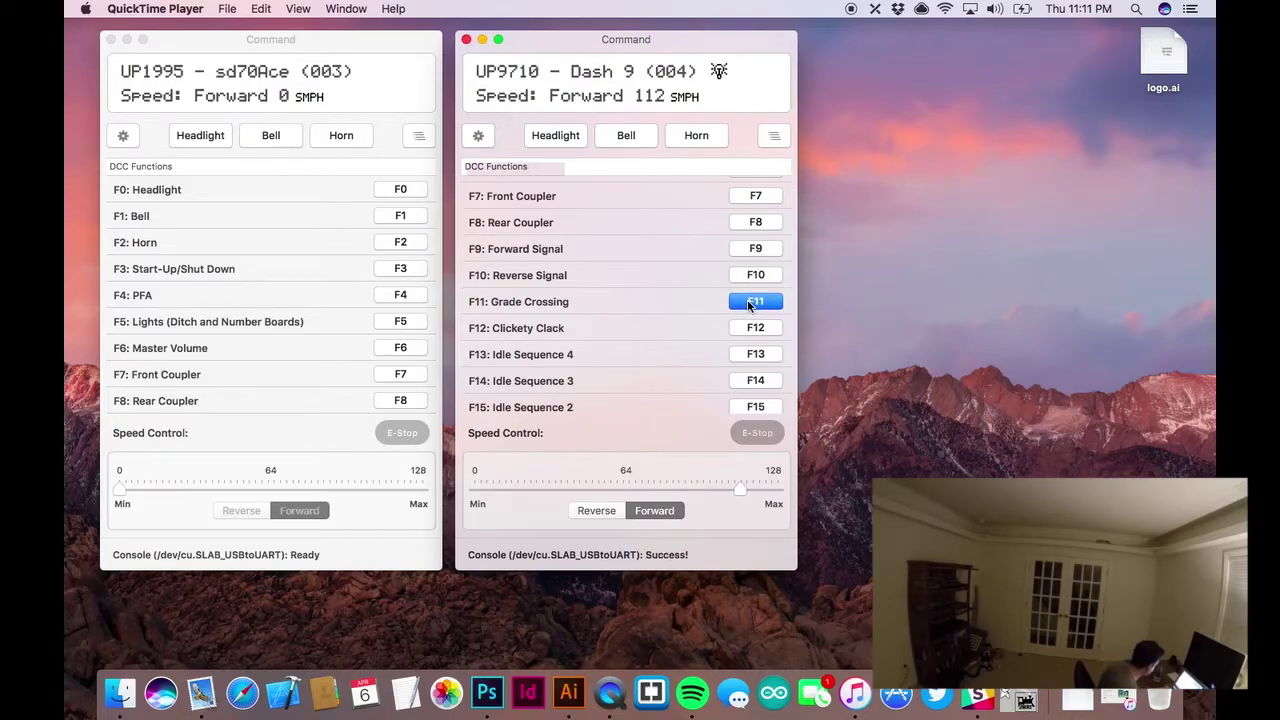
Switch UP9710's F11: Grade Crossing off and on again, and bring the locomotive to an emergency stop
{"action": "left_click", "coordinate": [750, 303]}
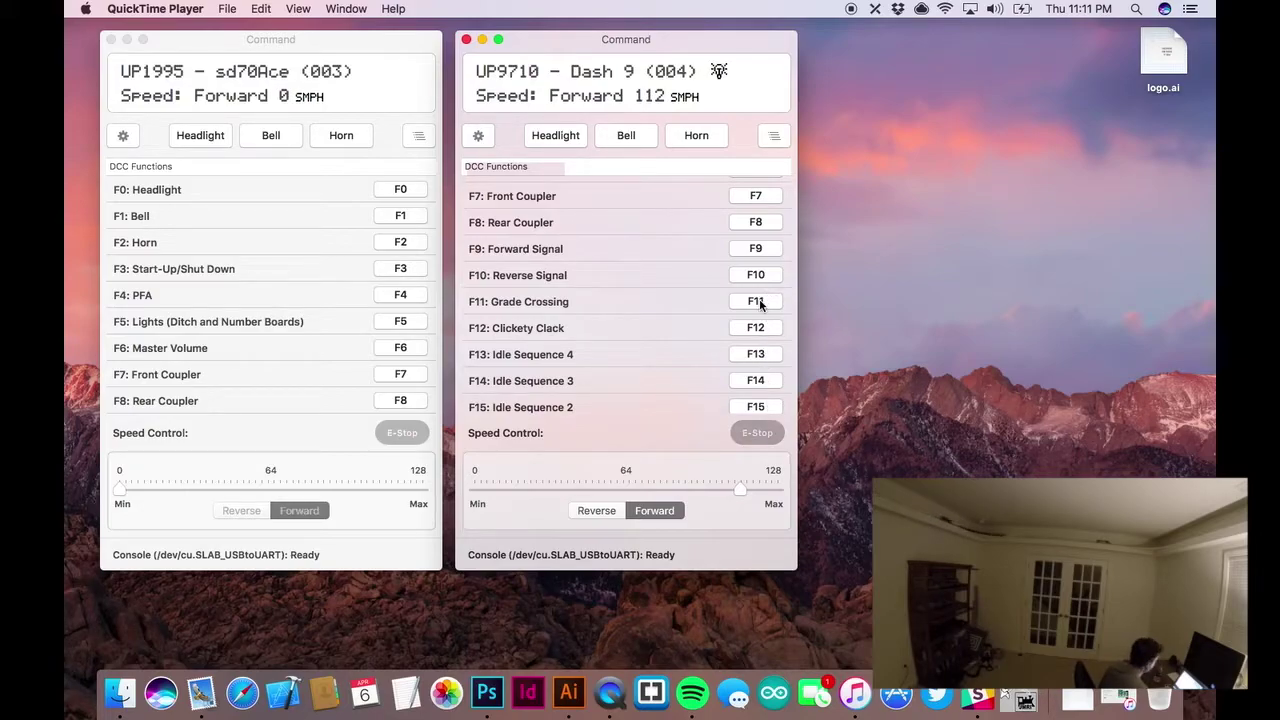
{"action": "left_click", "coordinate": [760, 303]}
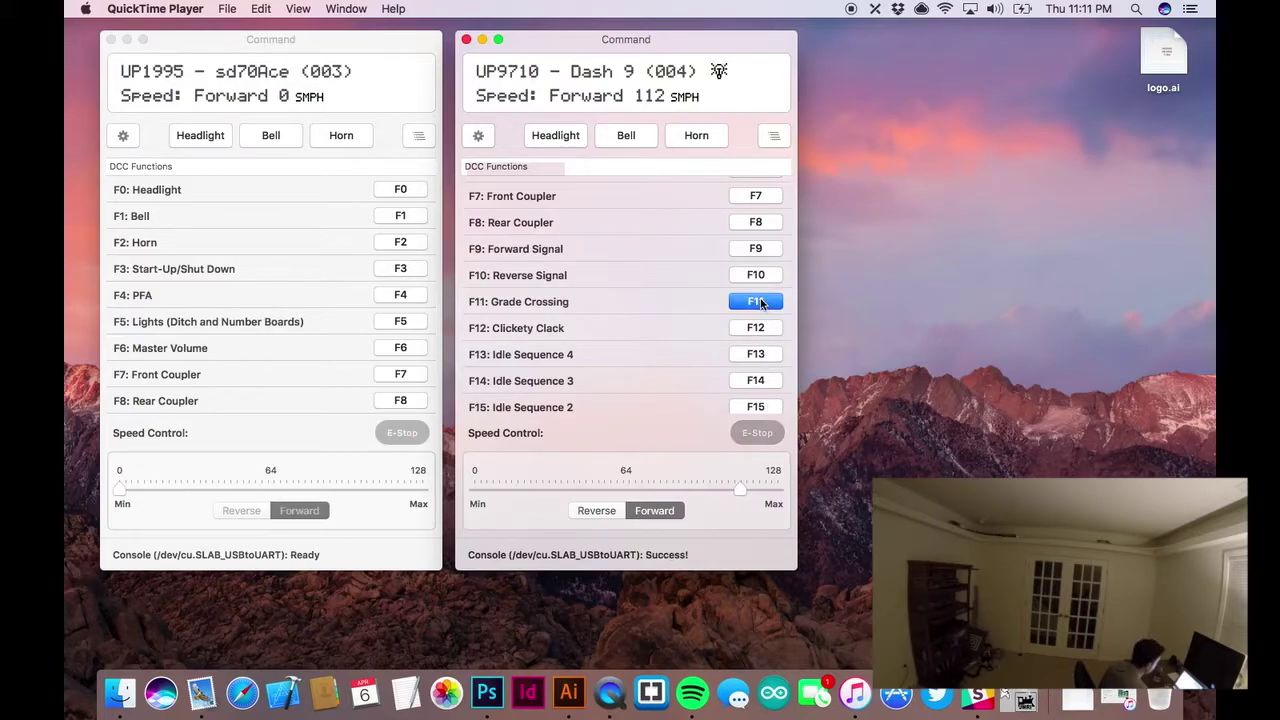
{"action": "left_click", "coordinate": [747, 433]}
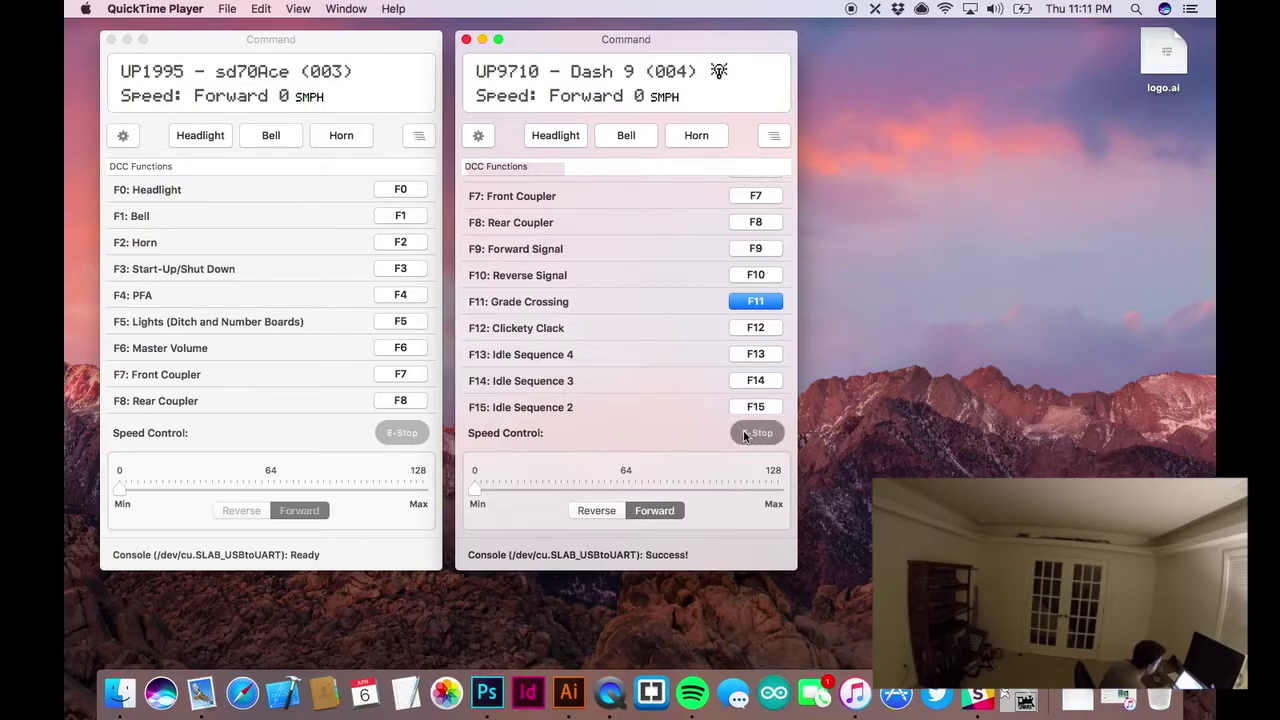
Set UP9710 to reverse, run it at about 41 SMPH and halt it with the emergency stop
{"action": "left_click", "coordinate": [592, 508]}
{"action": "left_click", "coordinate": [575, 490]}
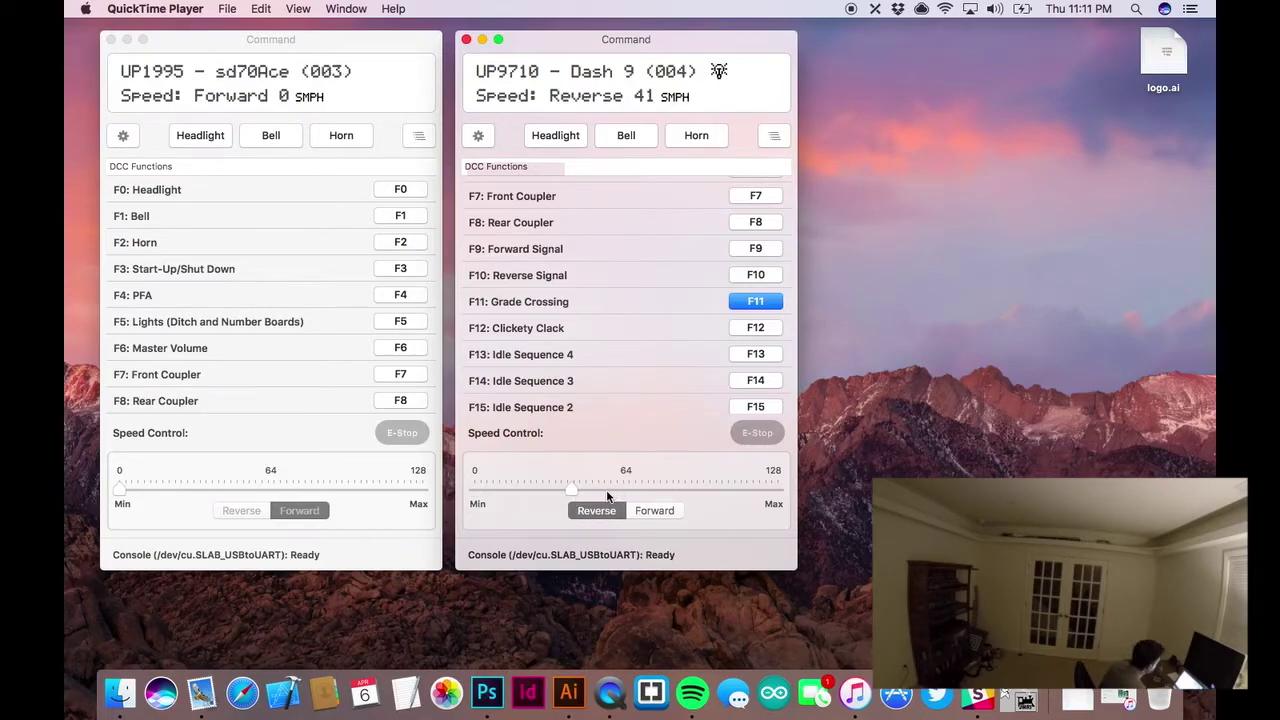
{"action": "left_click", "coordinate": [748, 430]}
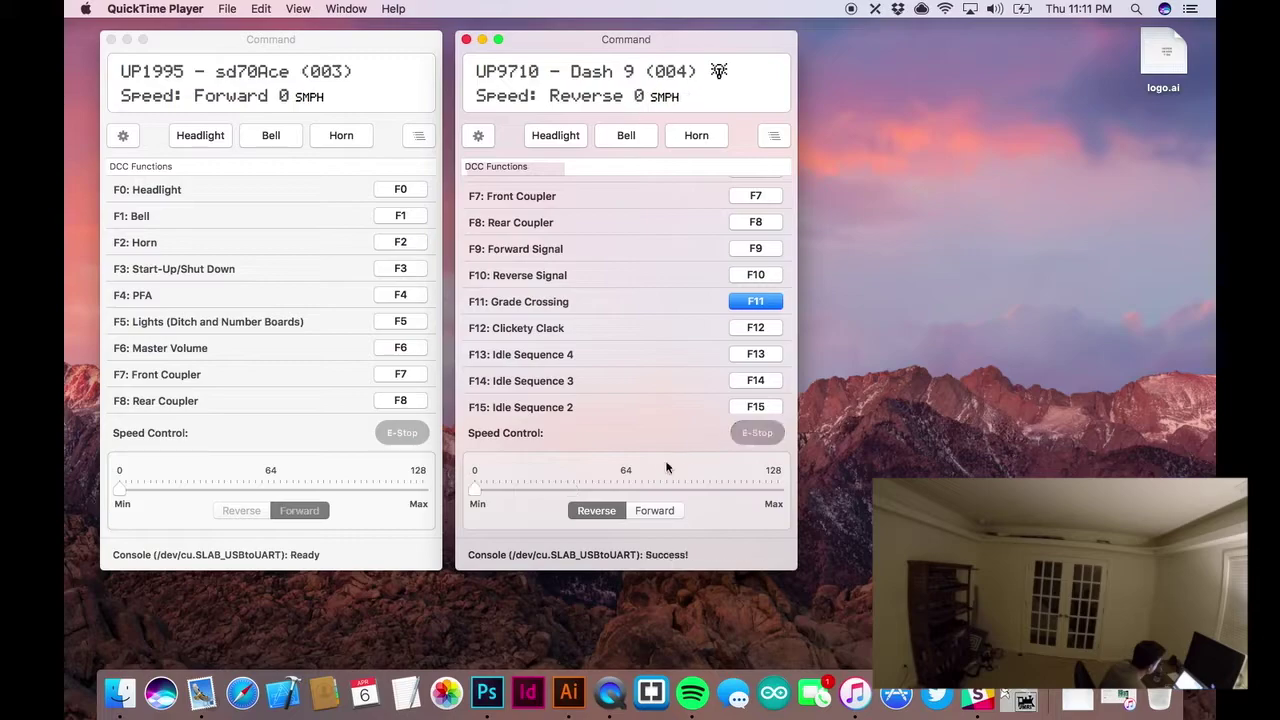
Set UP9710 to forward, run it at about 45 SMPH and lower the speed to 0
{"action": "left_click", "coordinate": [655, 510]}
{"action": "left_click", "coordinate": [583, 488]}
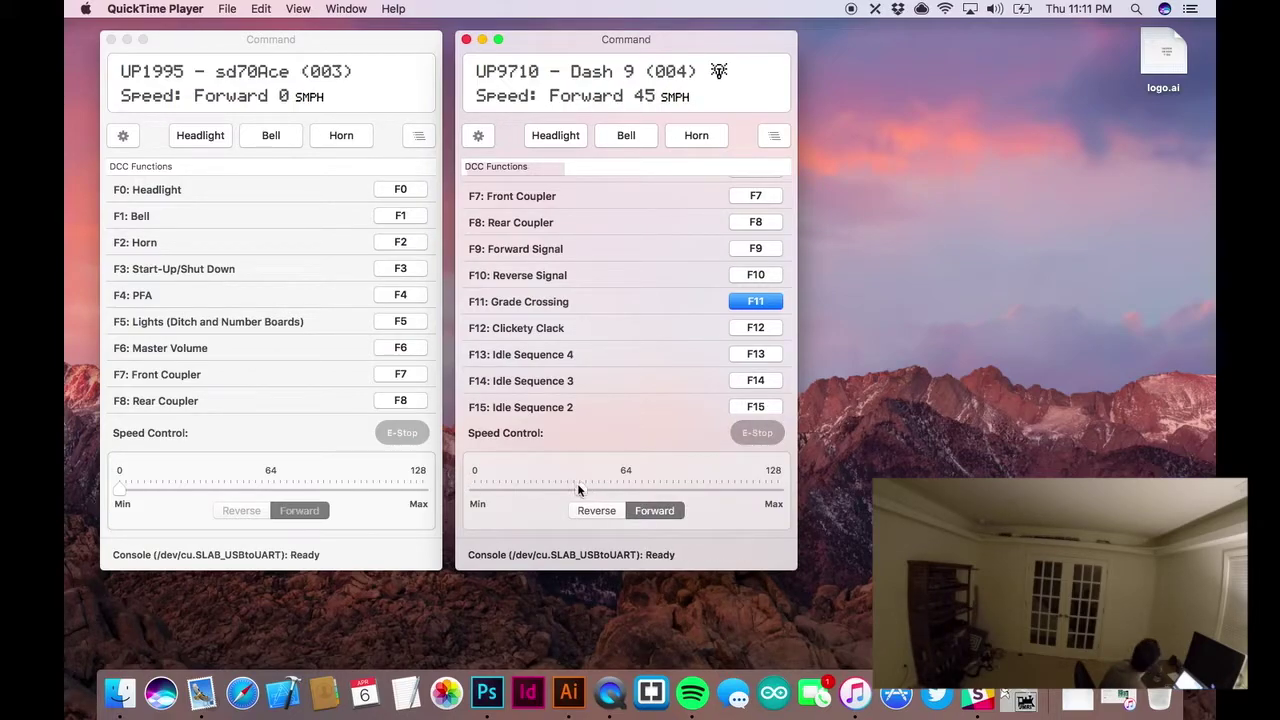
{"action": "left_click_drag", "start_coordinate": [581, 490], "coordinate": [381, 458]}
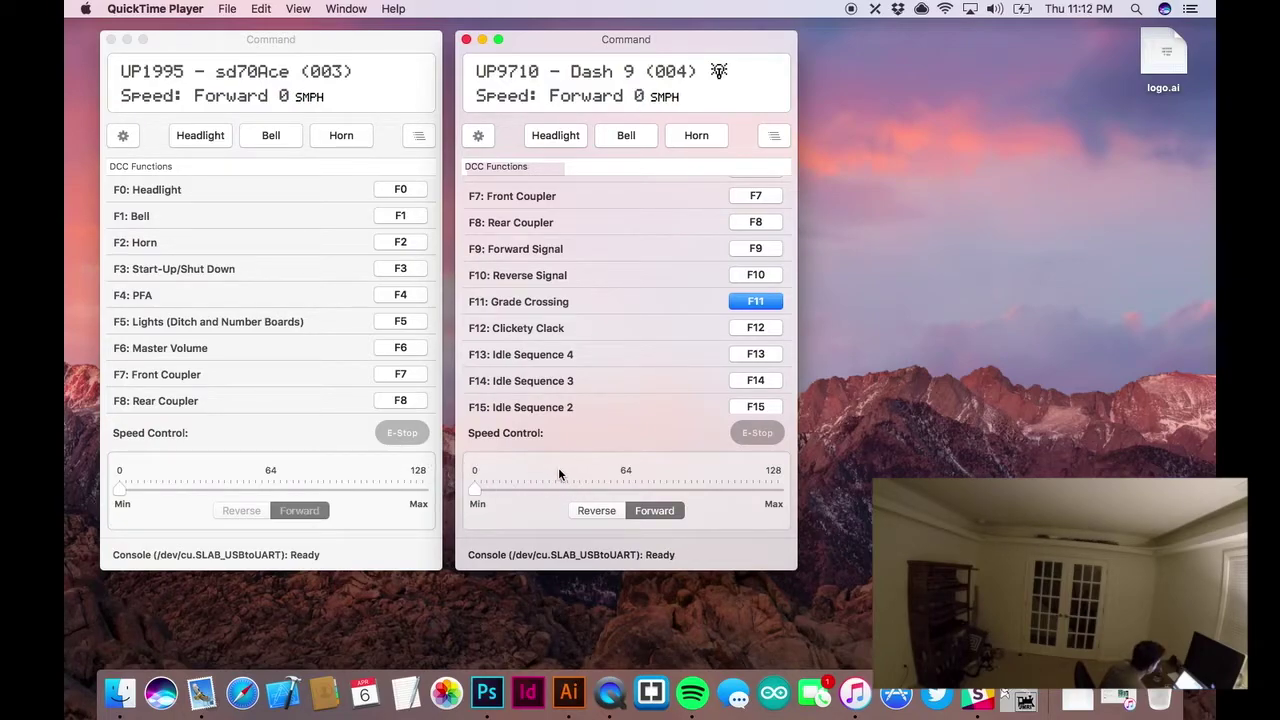
Run UP9710 in reverse at about 41 SMPH, raise it to about 58 SMPH and halt it with the emergency stop
{"action": "left_click", "coordinate": [589, 511]}
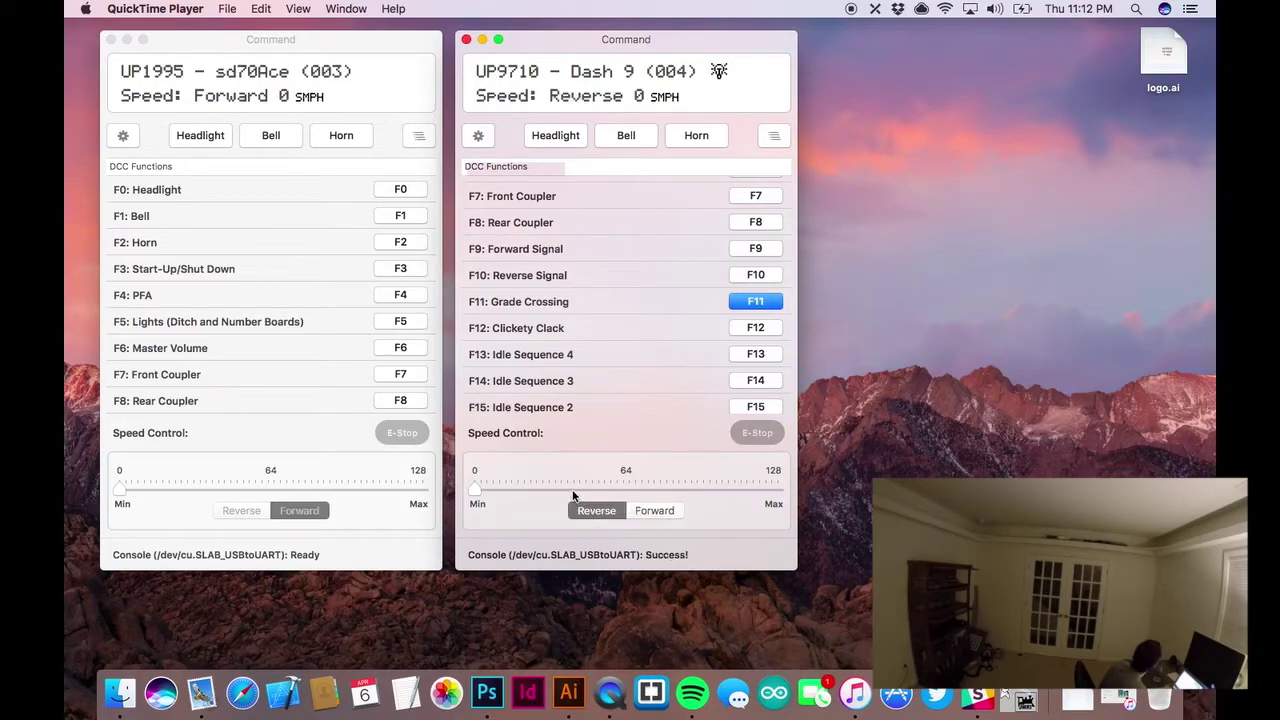
{"action": "left_click", "coordinate": [572, 490]}
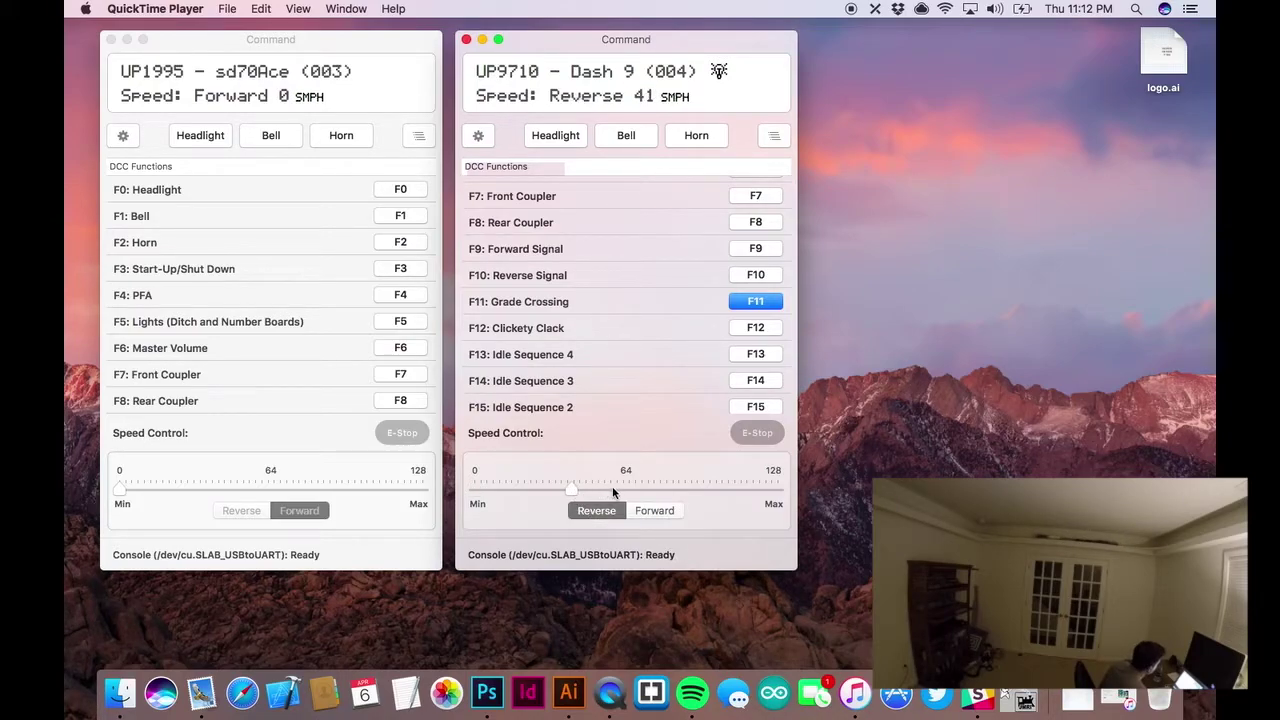
{"action": "left_click", "coordinate": [610, 490]}
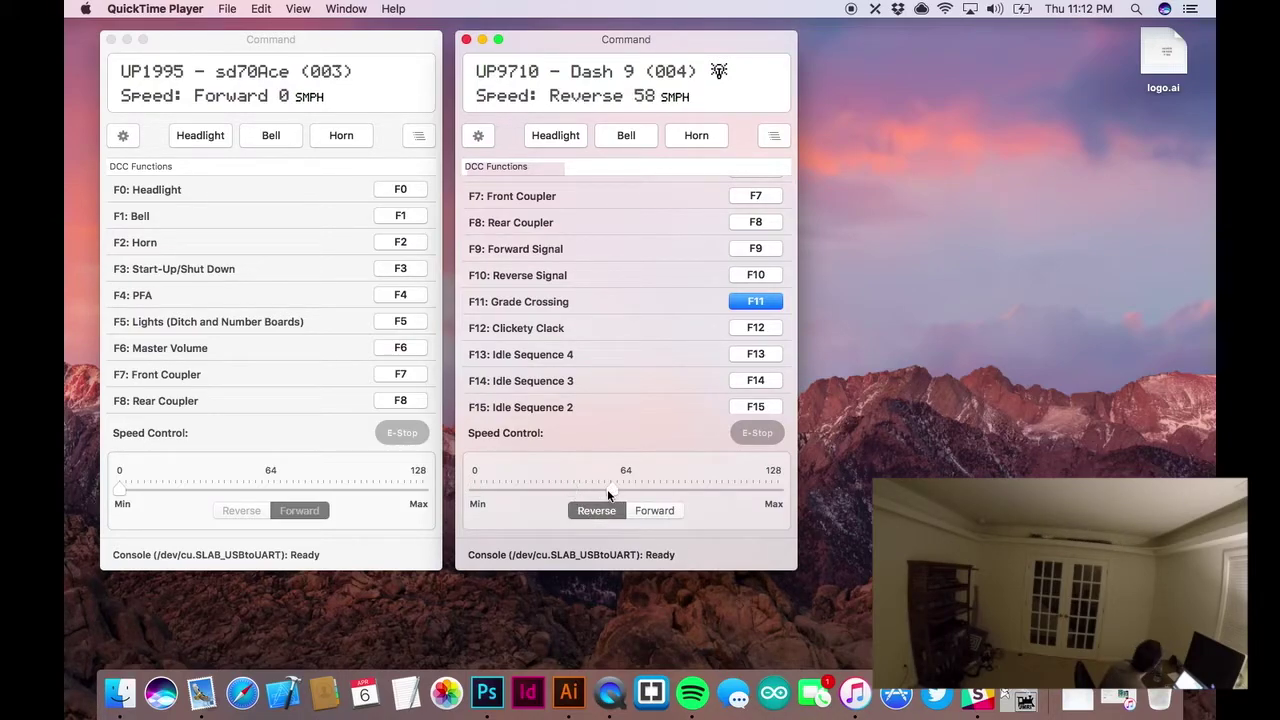
{"action": "left_click", "coordinate": [748, 434]}
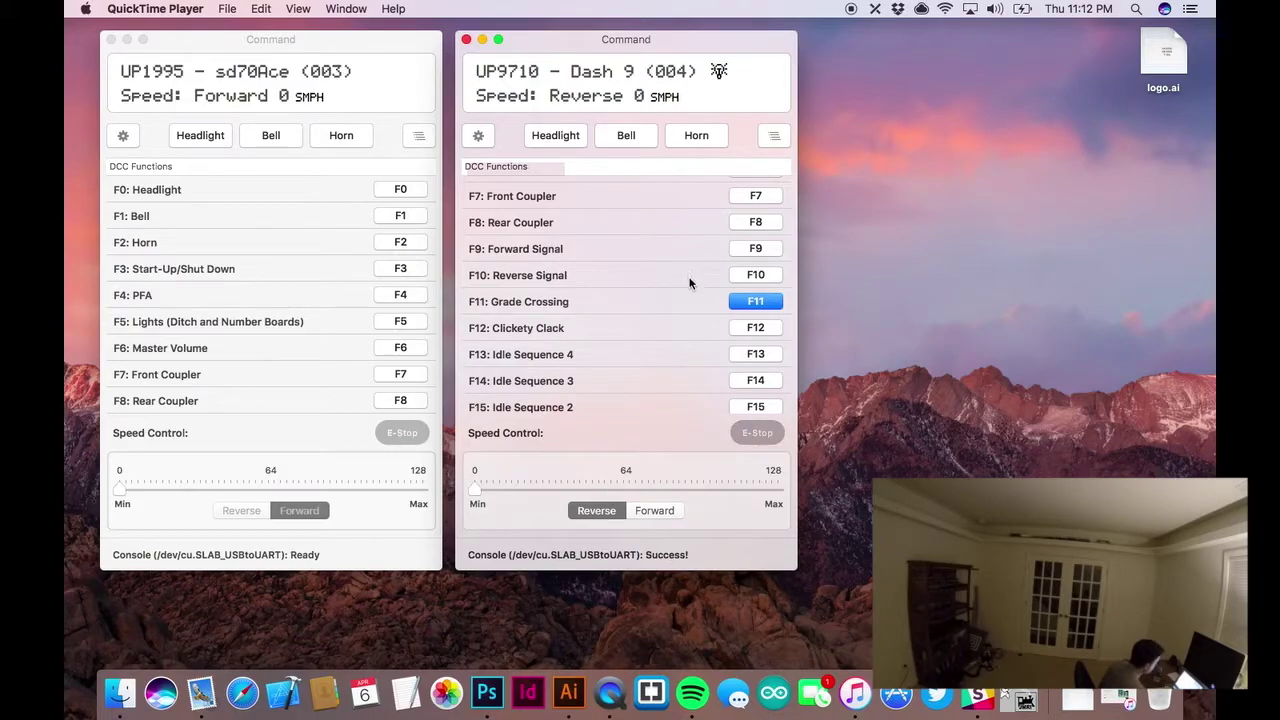
Turn off UP9710's F11: Grade Crossing and shut down the locomotive with F3
{"action": "scroll", "coordinate": [689, 289], "scroll_direction": "up", "scroll_amount": 2}
{"action": "left_click", "coordinate": [748, 356]}
{"action": "scroll", "coordinate": [689, 319], "scroll_direction": "up", "scroll_amount": 5}
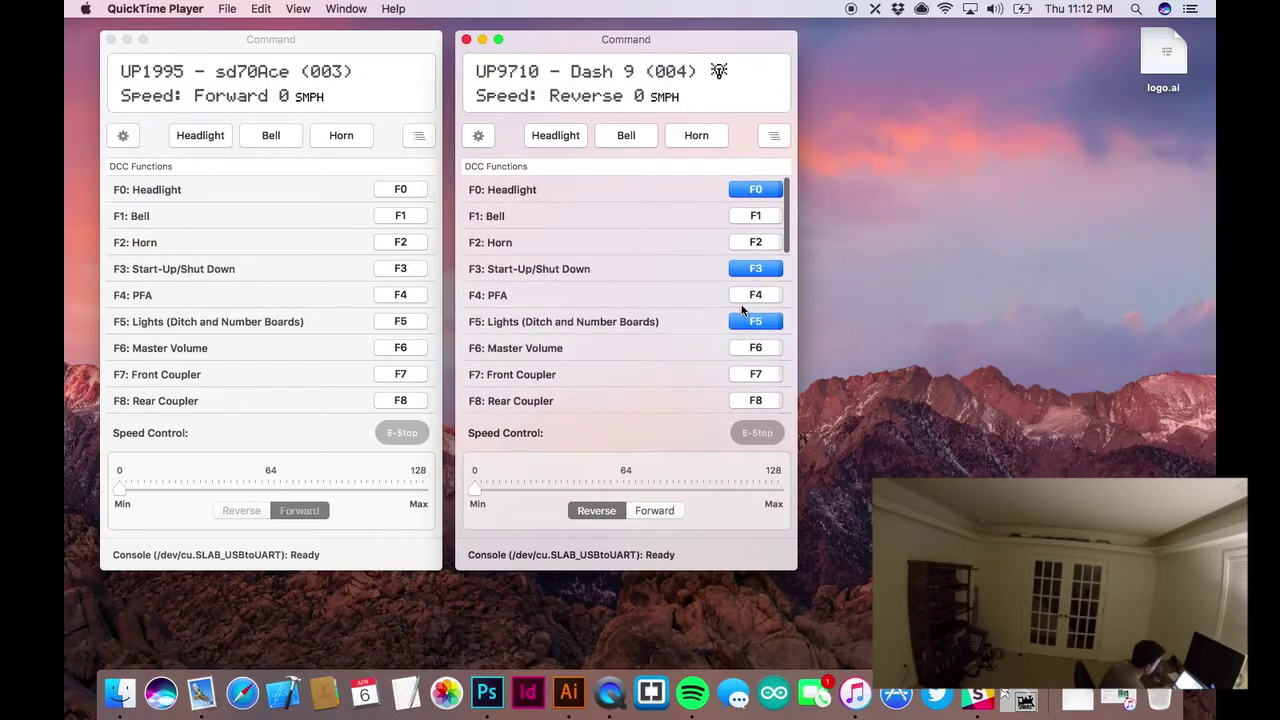
{"action": "left_click", "coordinate": [754, 270]}
{"action": "left_click", "coordinate": [754, 270]}
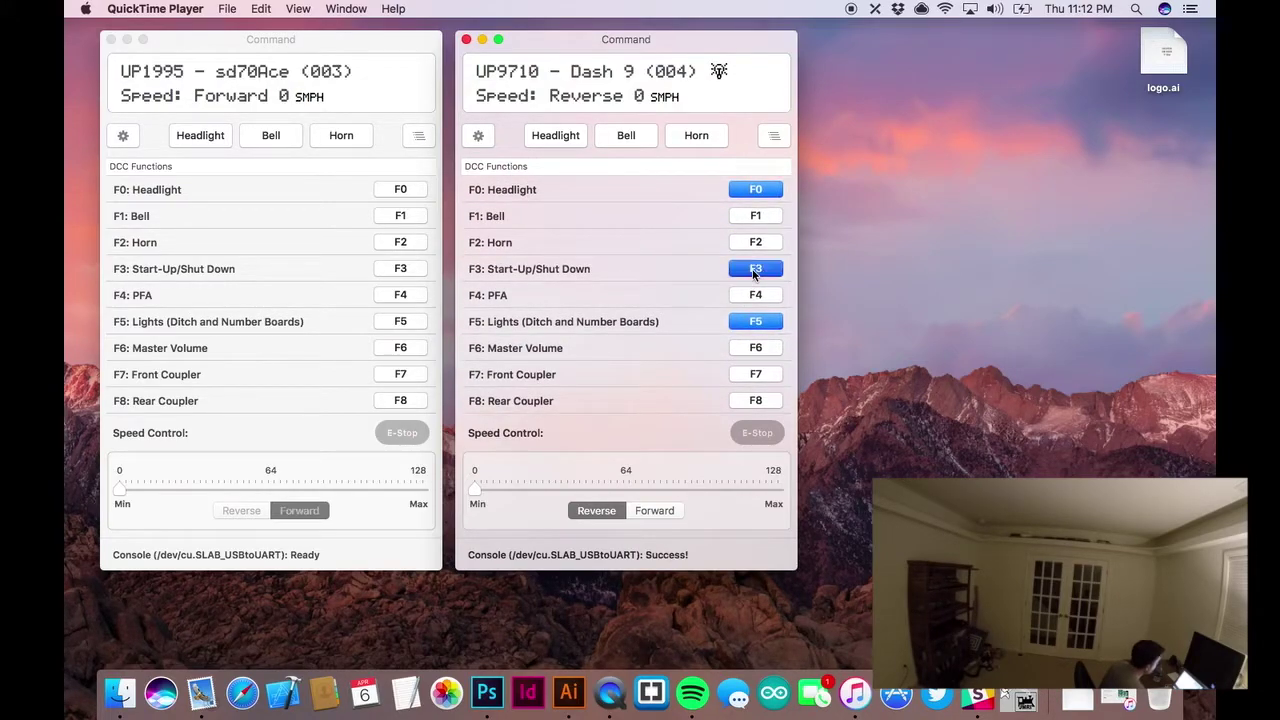
{"action": "left_click", "coordinate": [754, 270]}
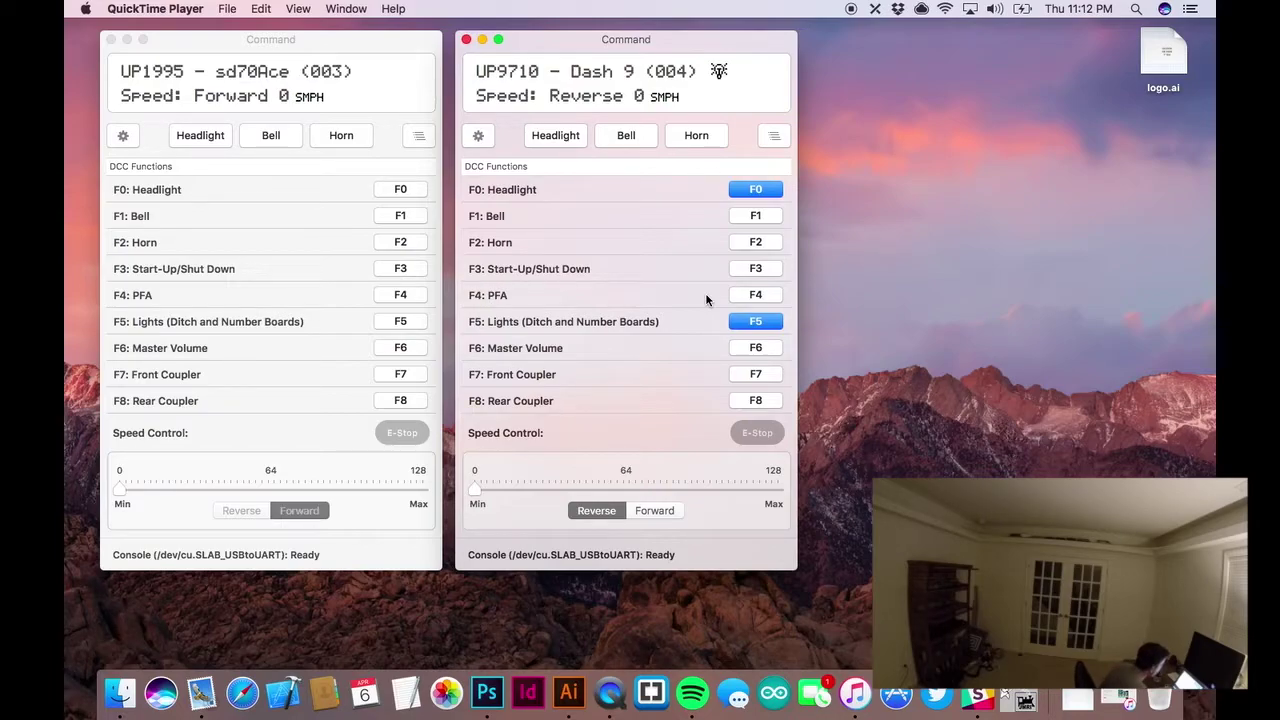
{"action": "scroll", "coordinate": [706, 299], "scroll_direction": "up", "scroll_amount": 2}
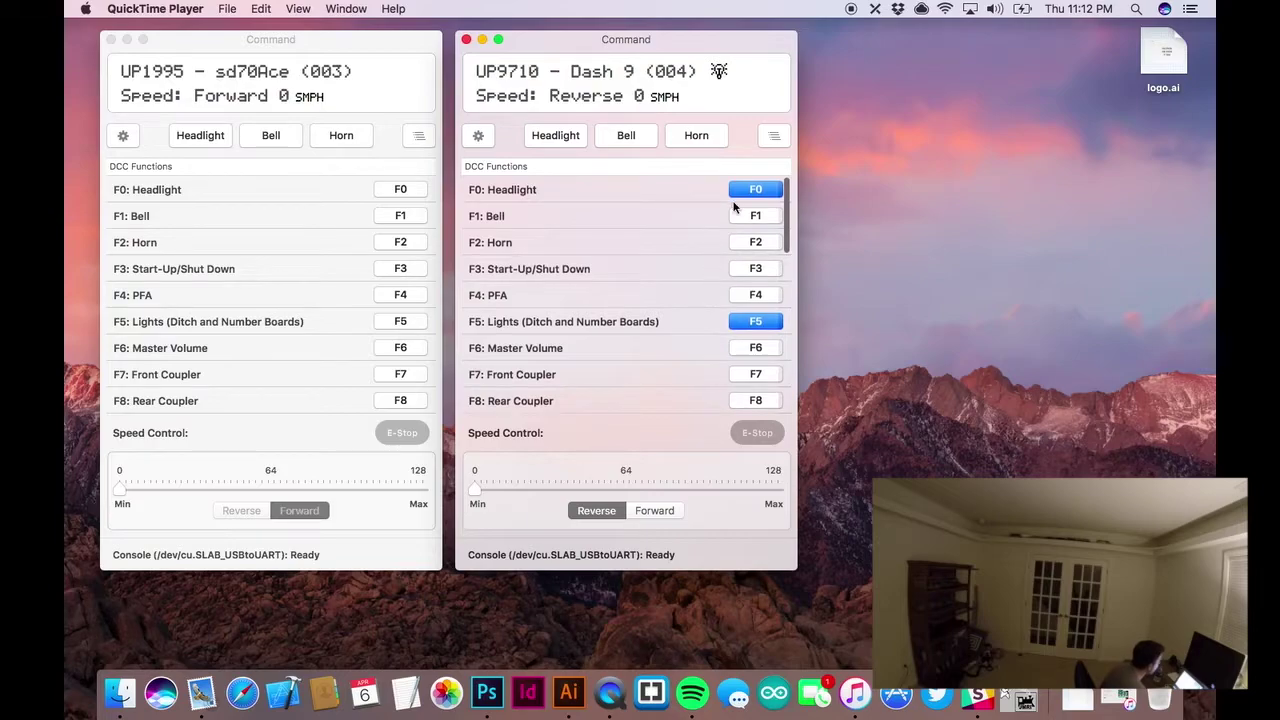
Run the Demo program from UP9710's programs list and return to its DCC functions
{"action": "left_click", "coordinate": [773, 136]}
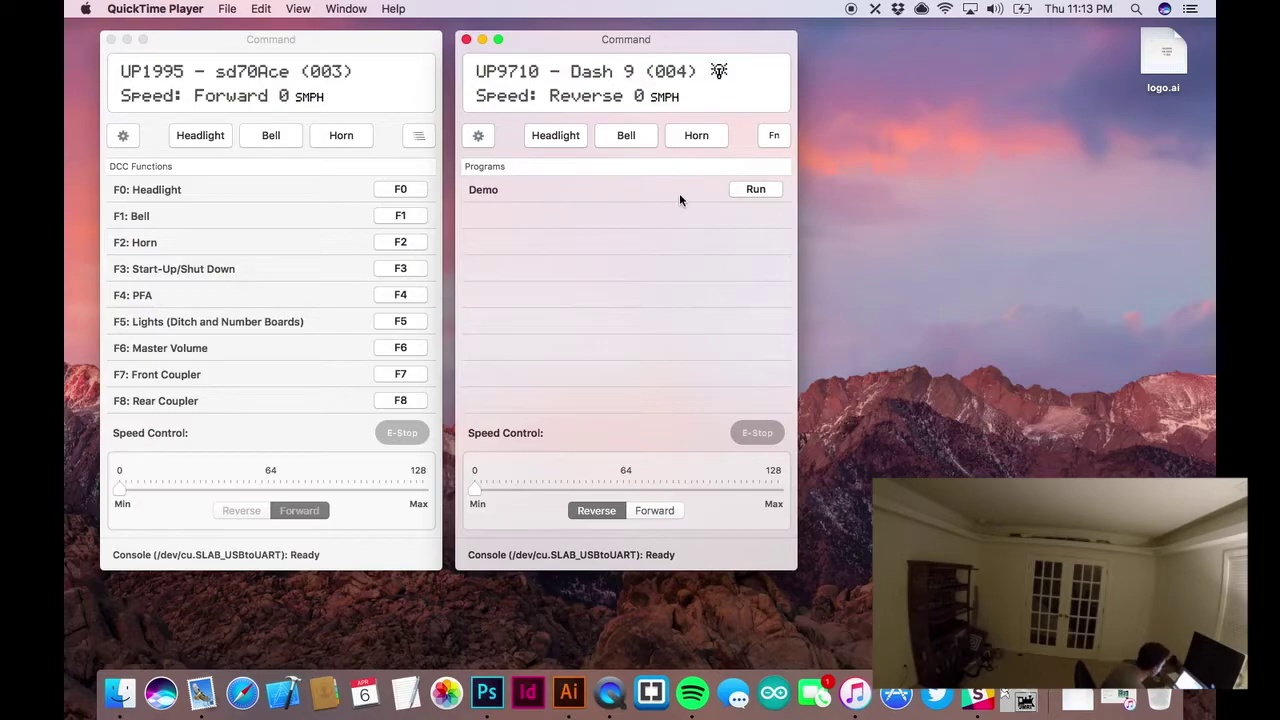
{"action": "left_click", "coordinate": [755, 190]}
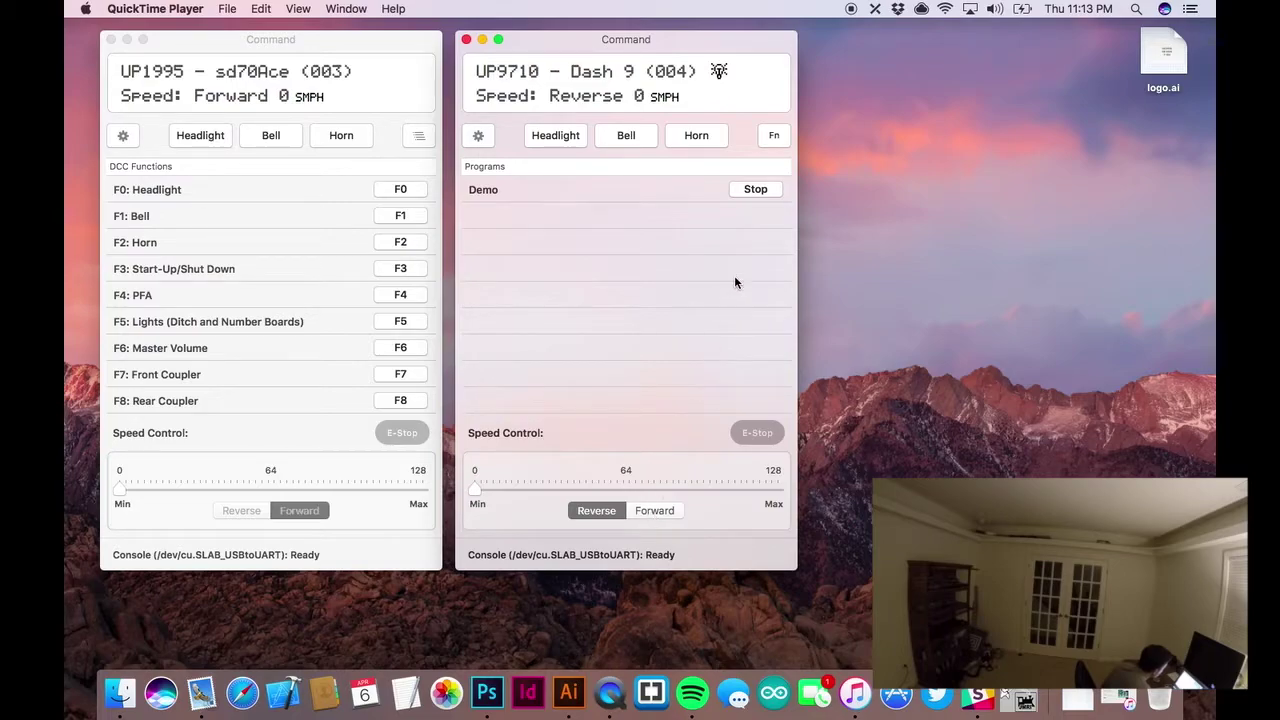
{"action": "left_click", "coordinate": [774, 135]}
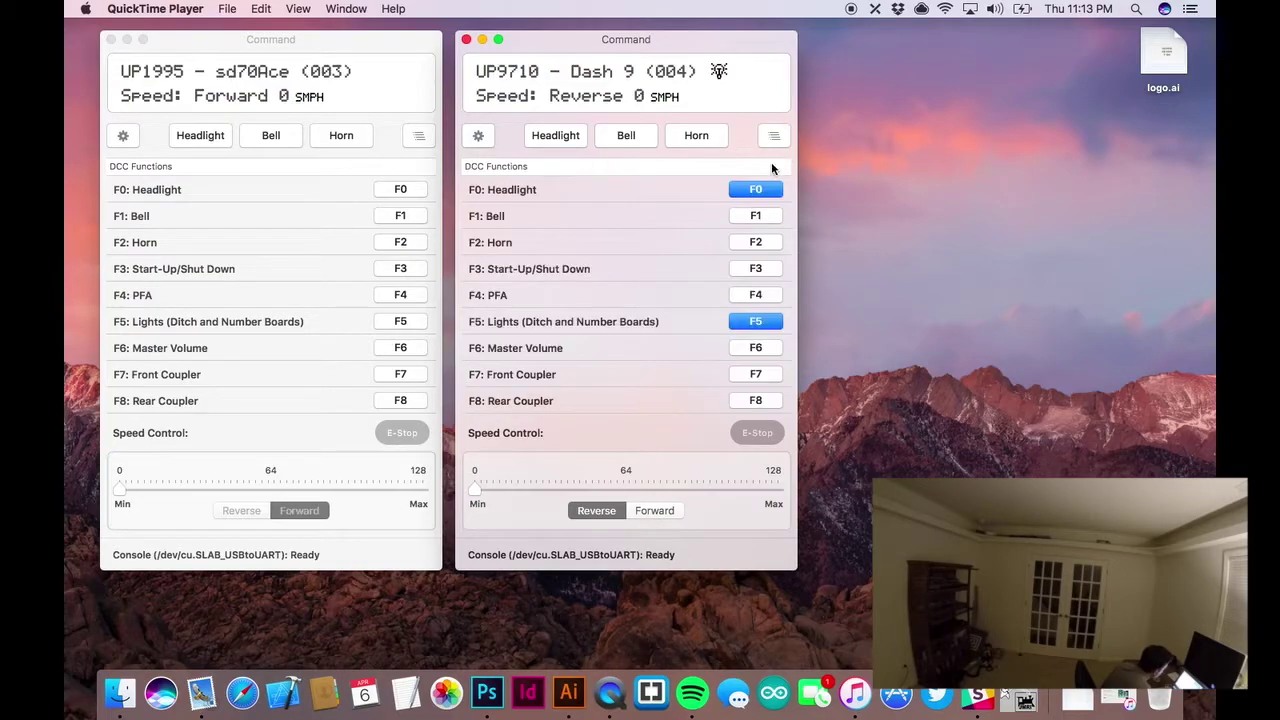
Start up UP9710 with F3 while running it forward at about 17 and 30 SMPH, and bring the speed down to 0
{"action": "left_click", "coordinate": [647, 512]}
{"action": "left_click", "coordinate": [516, 484]}
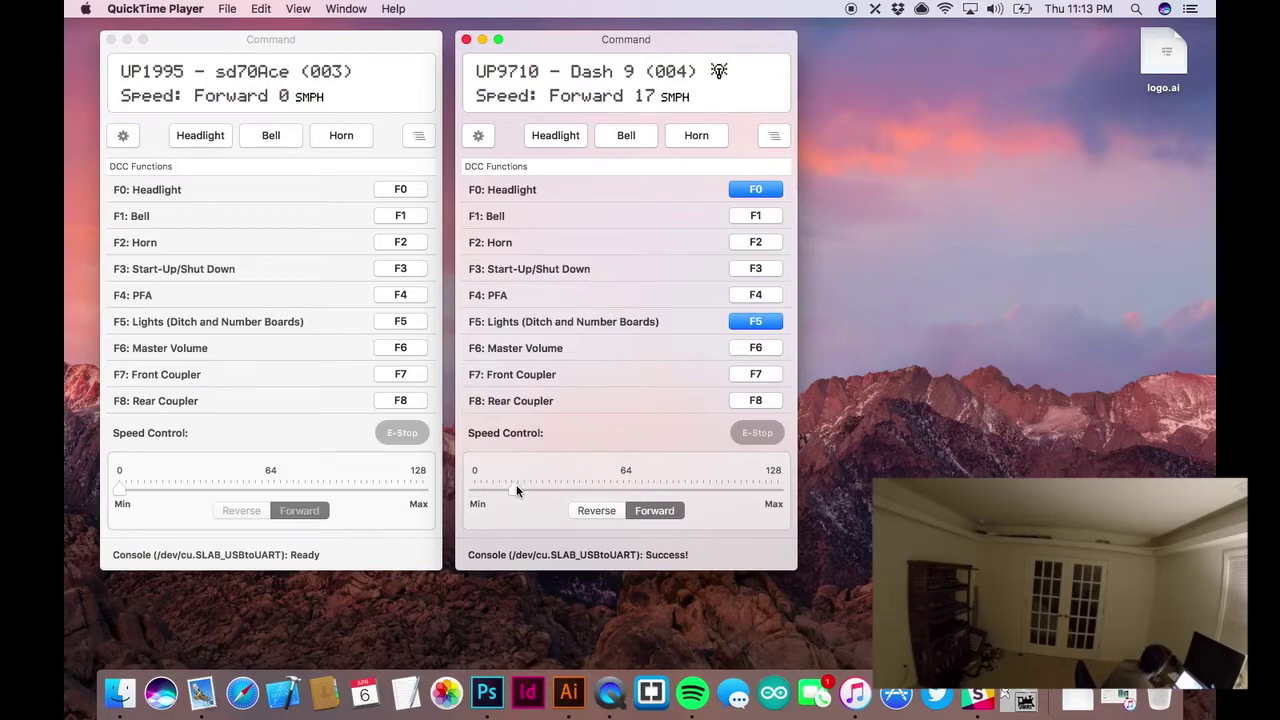
{"action": "key", "text": "3"}
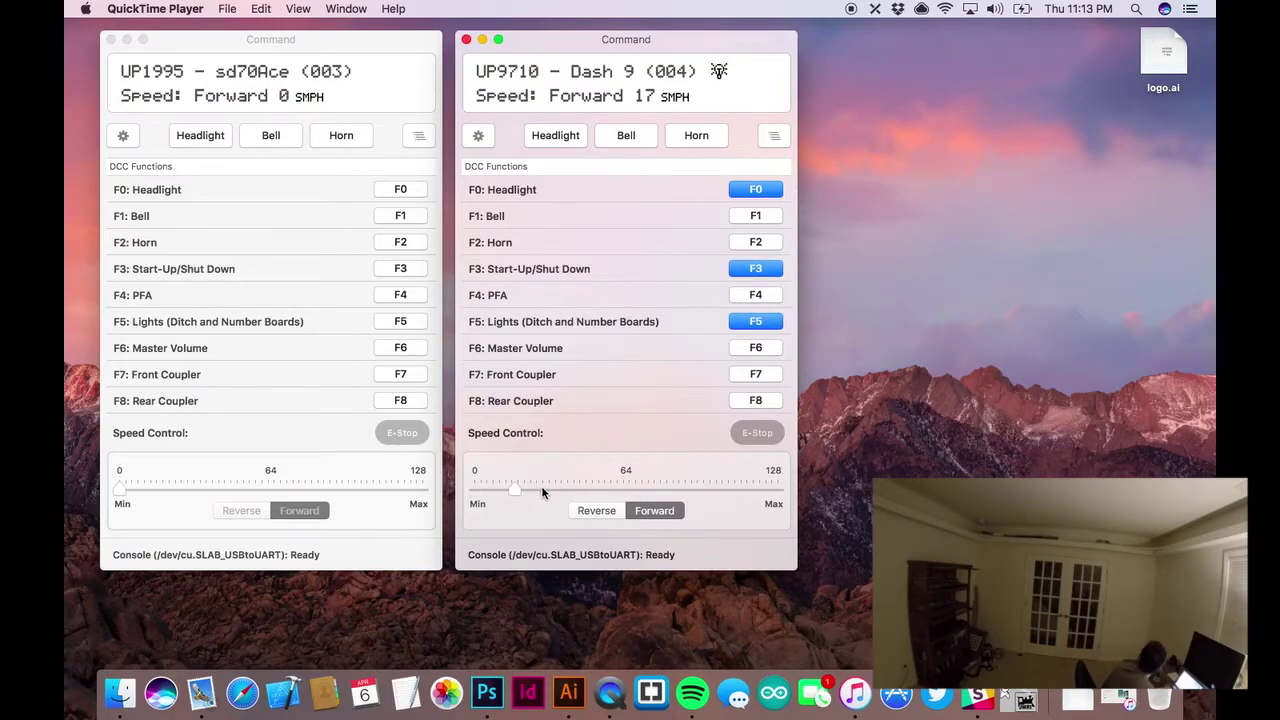
{"action": "left_click", "coordinate": [544, 491]}
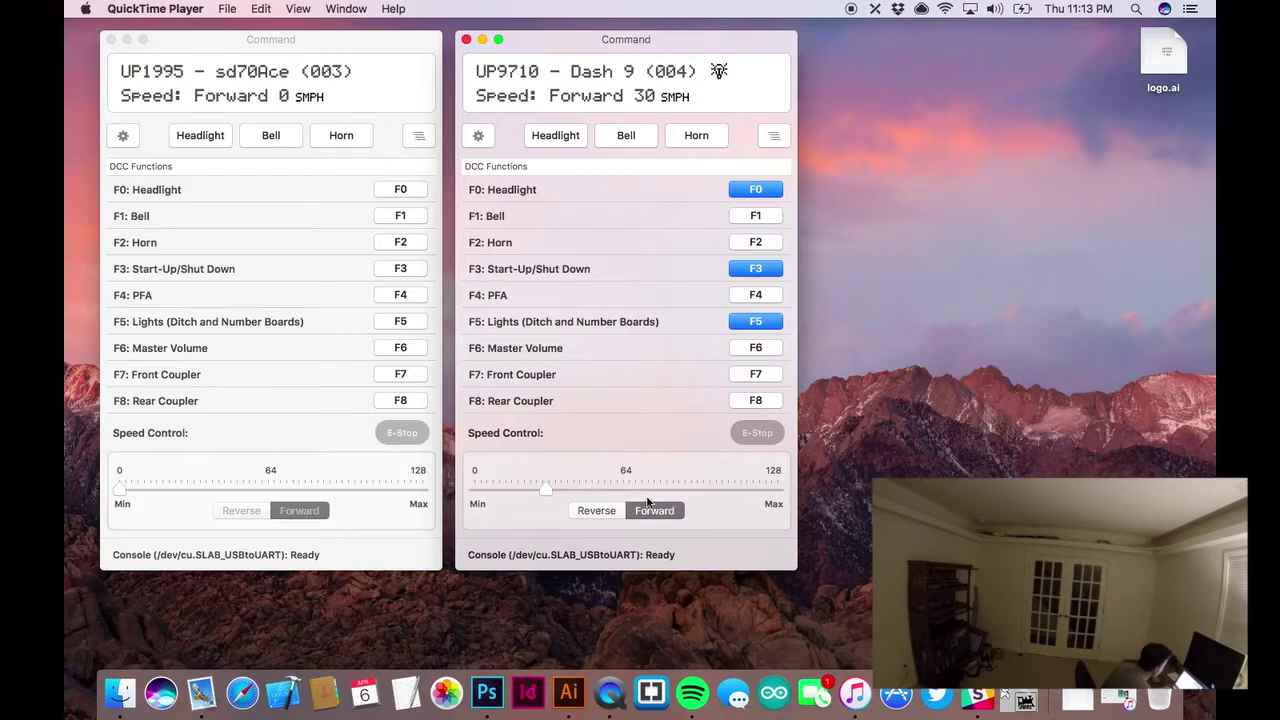
{"action": "left_click_drag", "start_coordinate": [549, 486], "coordinate": [463, 482]}
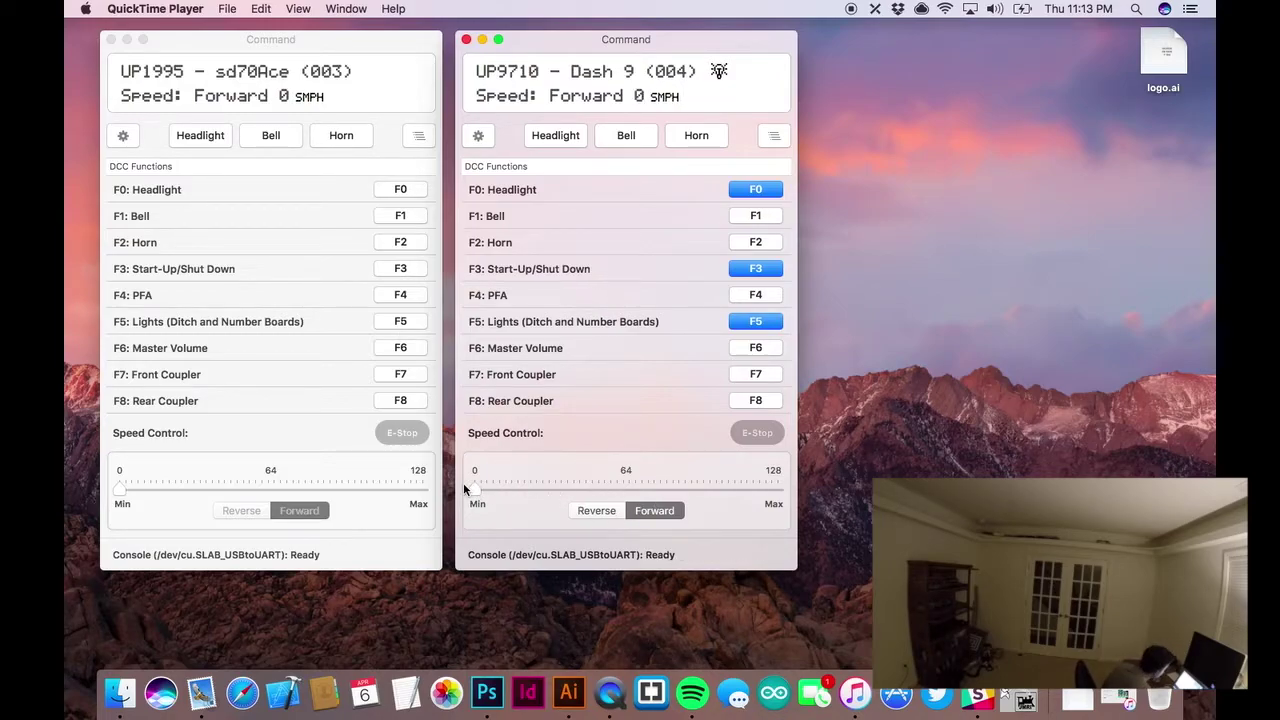
Shut down UP9710 with F3 and turn off its ditch and number board lights (F5) and headlight (F0)
{"action": "left_click", "coordinate": [755, 268]}
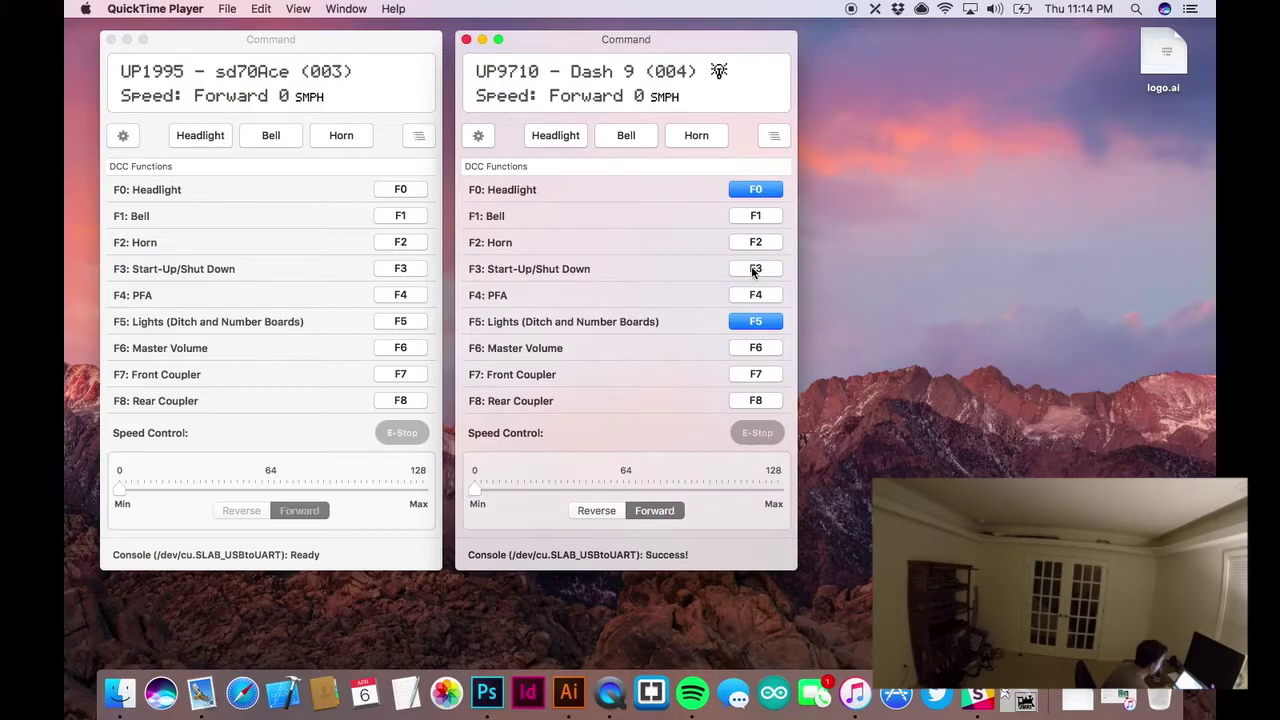
{"action": "left_click", "coordinate": [752, 322]}
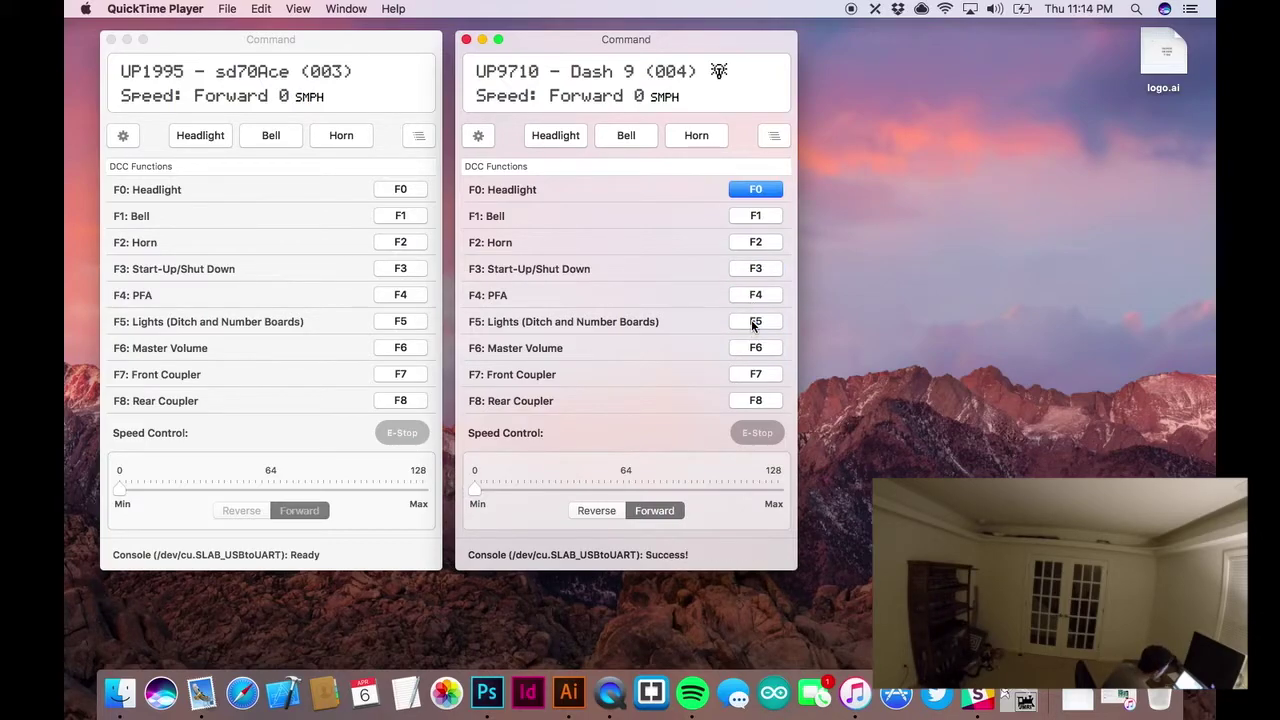
{"action": "left_click", "coordinate": [766, 190]}
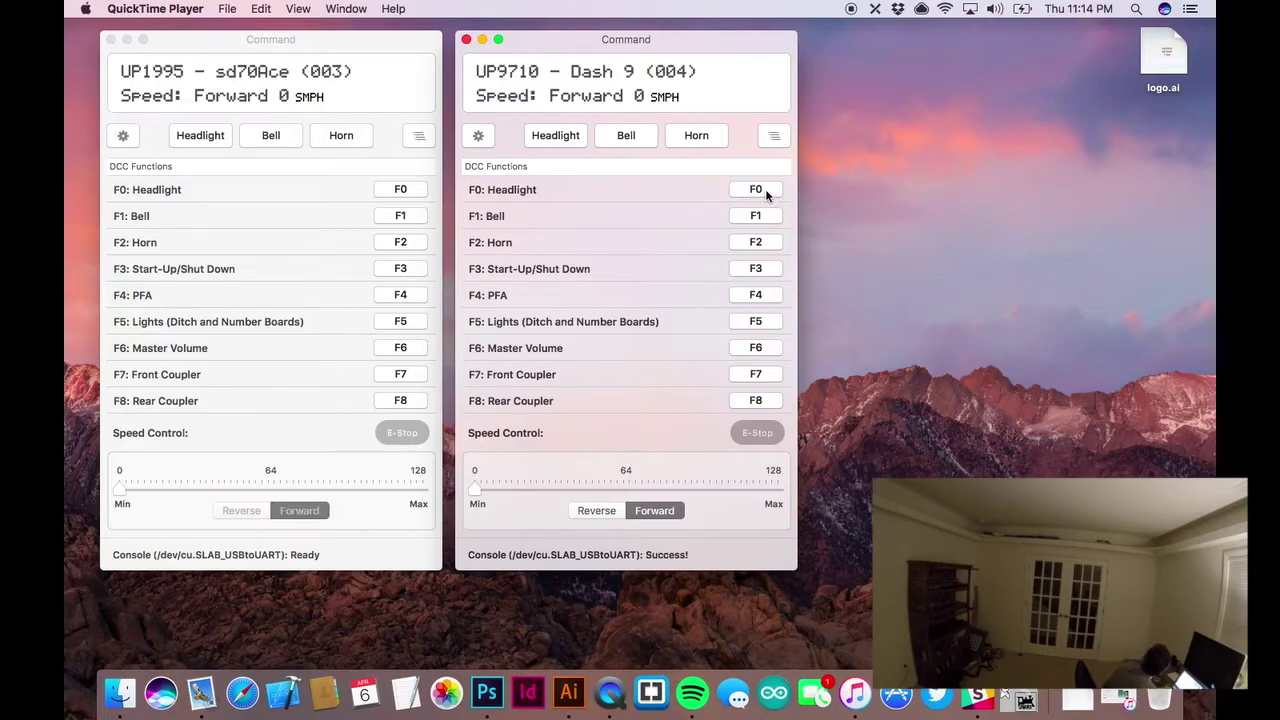
Start up UP9710 with F3, its headlight (F0) and F5 lights on, and run it forward at about 18 SMPH
{"action": "left_click", "coordinate": [741, 269]}
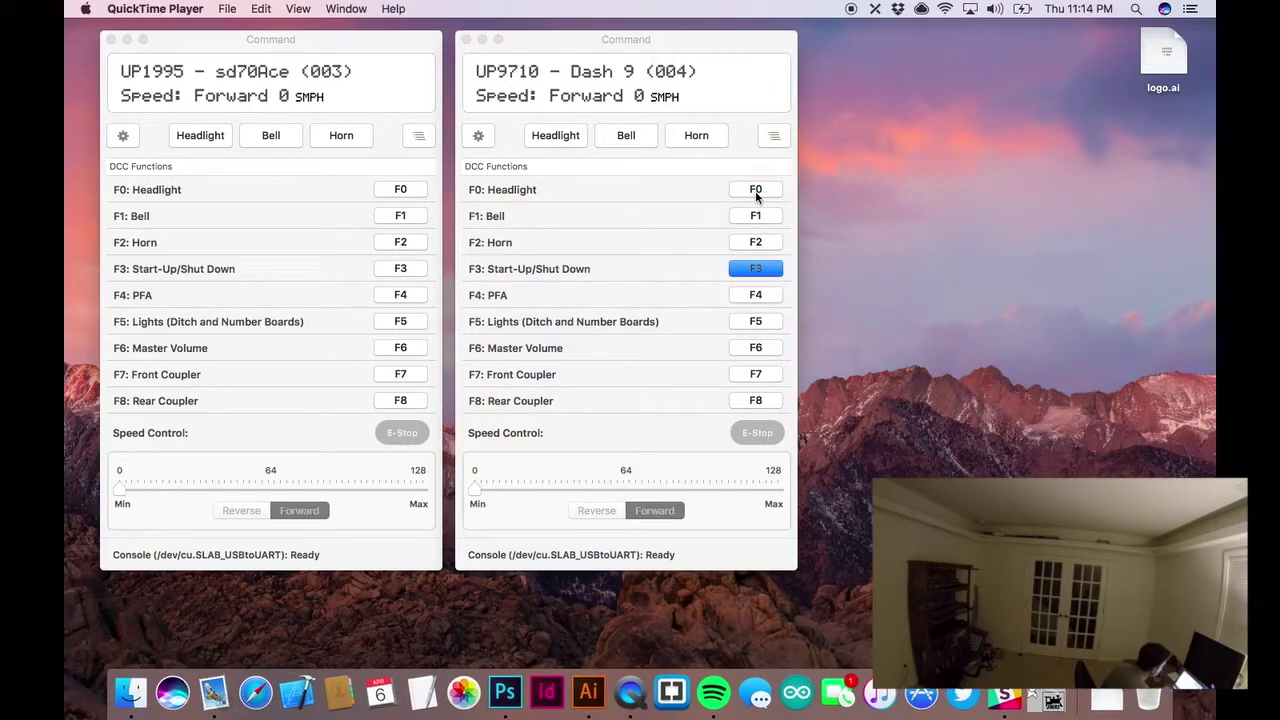
{"action": "left_click", "coordinate": [757, 192]}
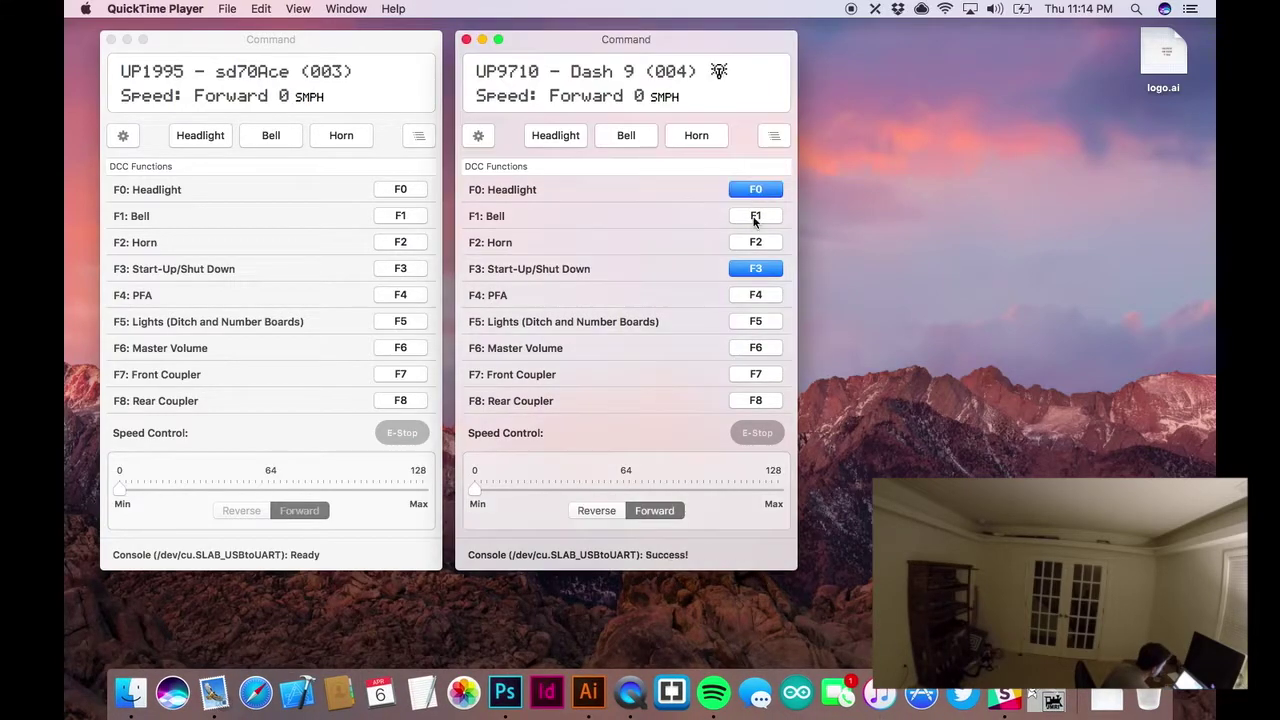
{"action": "left_click", "coordinate": [746, 321]}
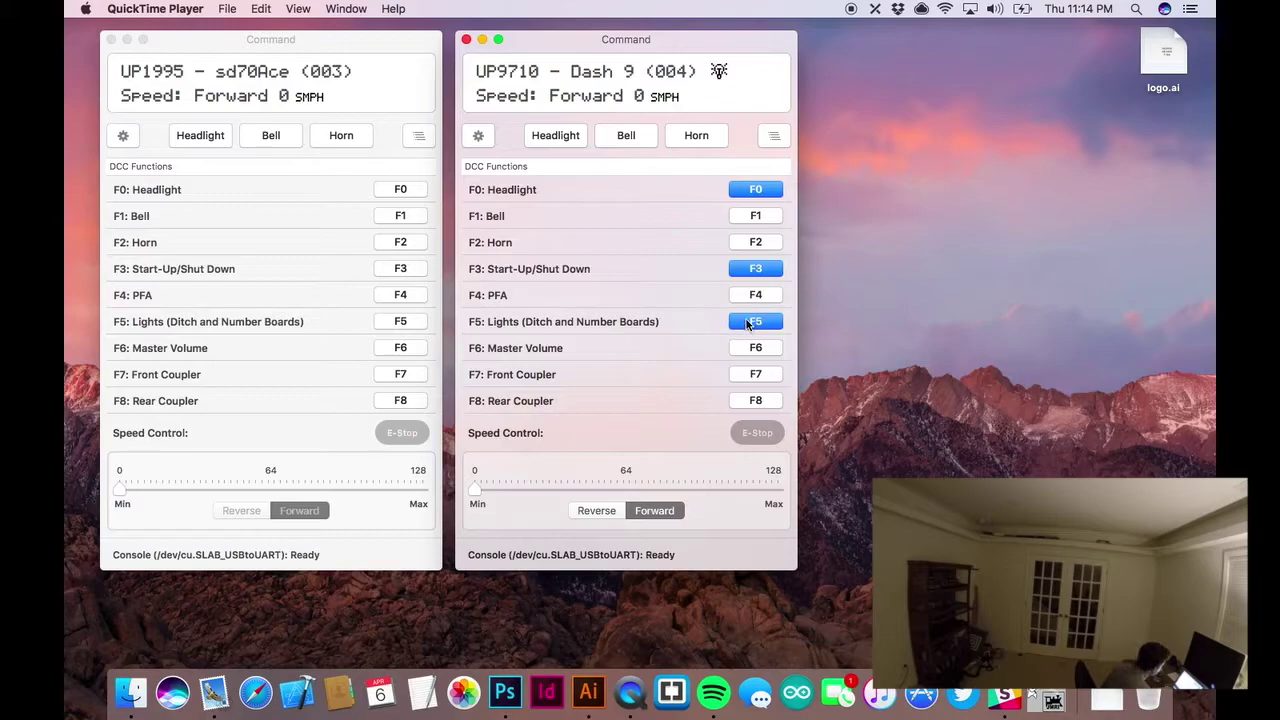
{"action": "left_click", "coordinate": [518, 487]}
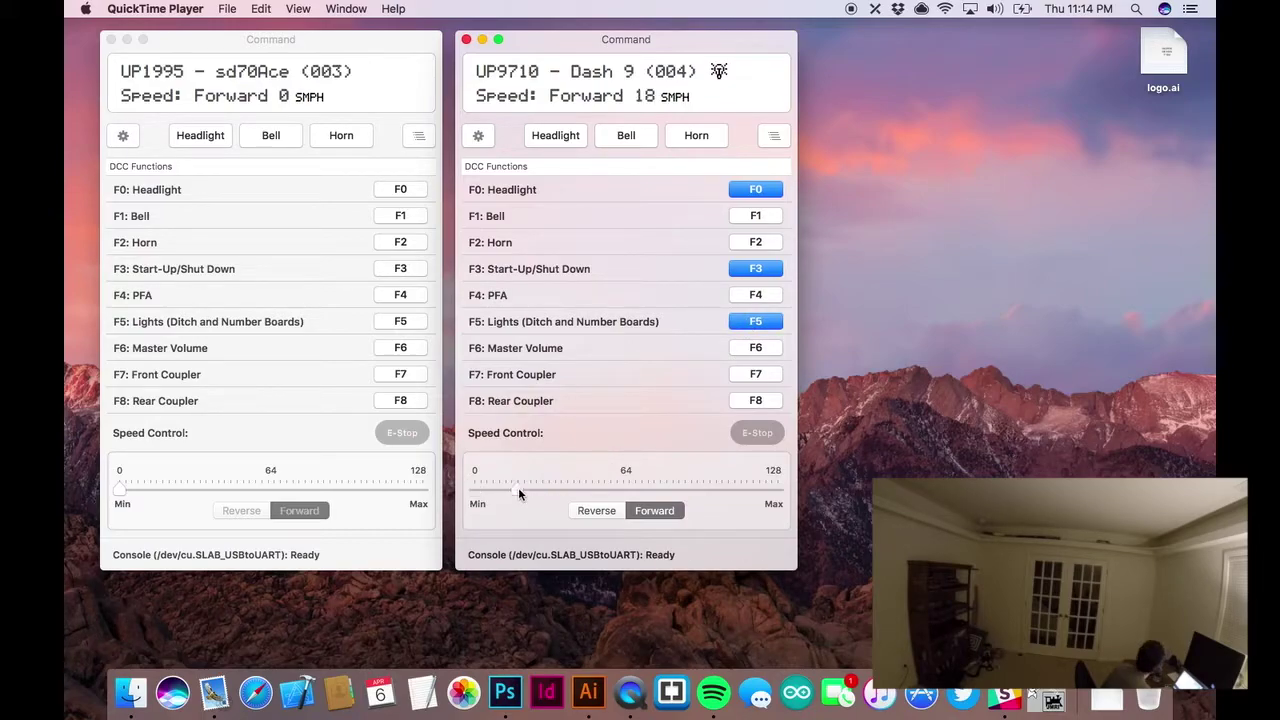
Emergency-stop UP9710 and shut it down with F3, switching off its F5 lights and headlight (F0)
{"action": "left_click", "coordinate": [758, 434]}
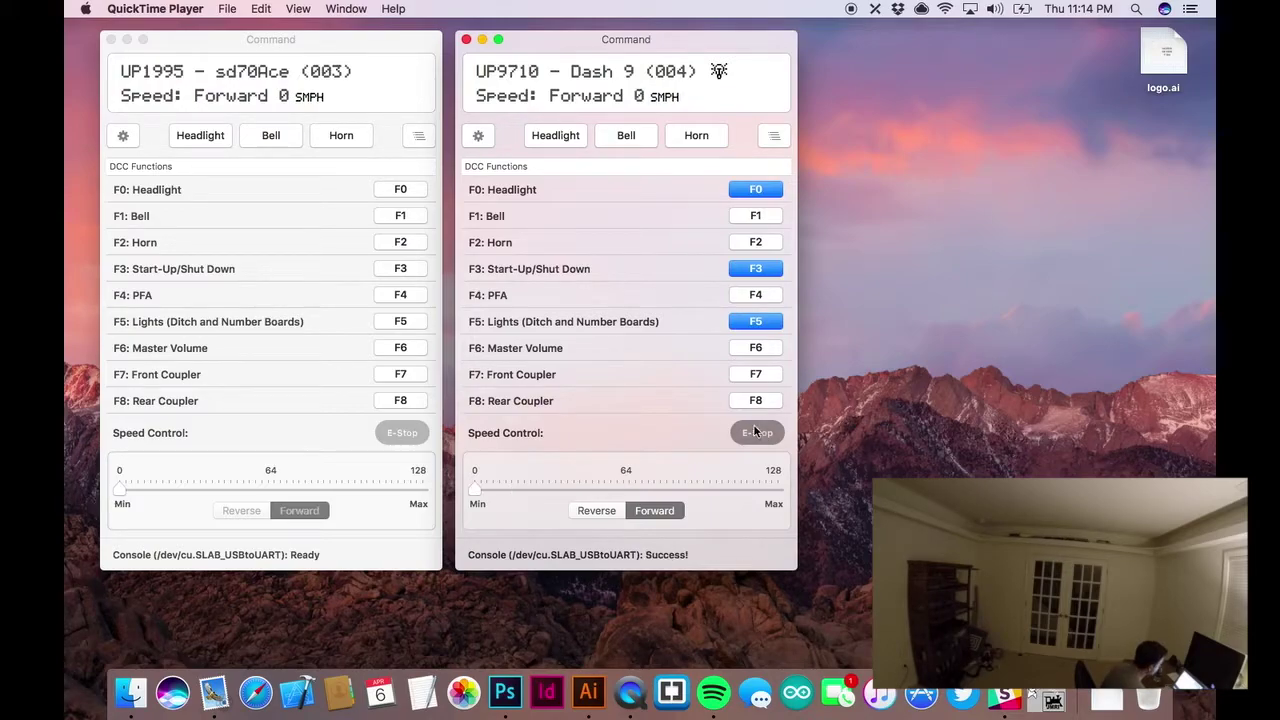
{"action": "left_click", "coordinate": [754, 321]}
{"action": "left_click", "coordinate": [756, 194]}
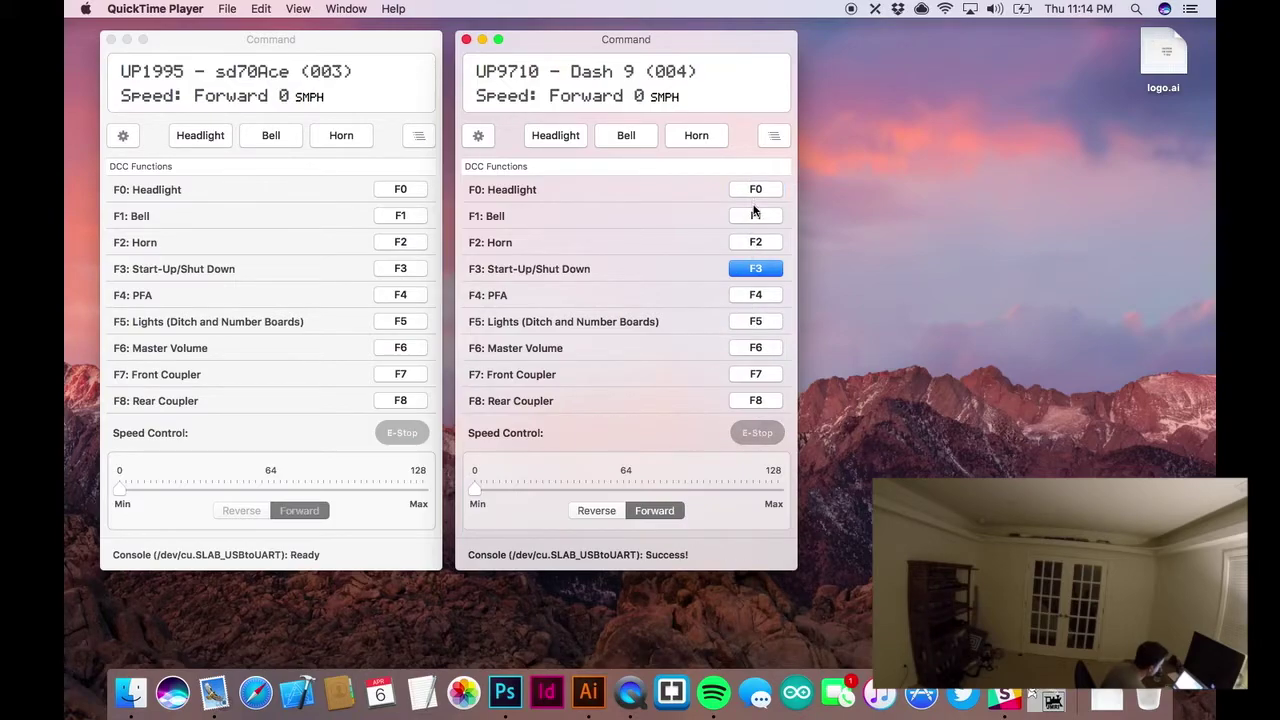
{"action": "left_click", "coordinate": [752, 268]}
{"action": "left_click", "coordinate": [752, 268]}
{"action": "left_click", "coordinate": [752, 268]}
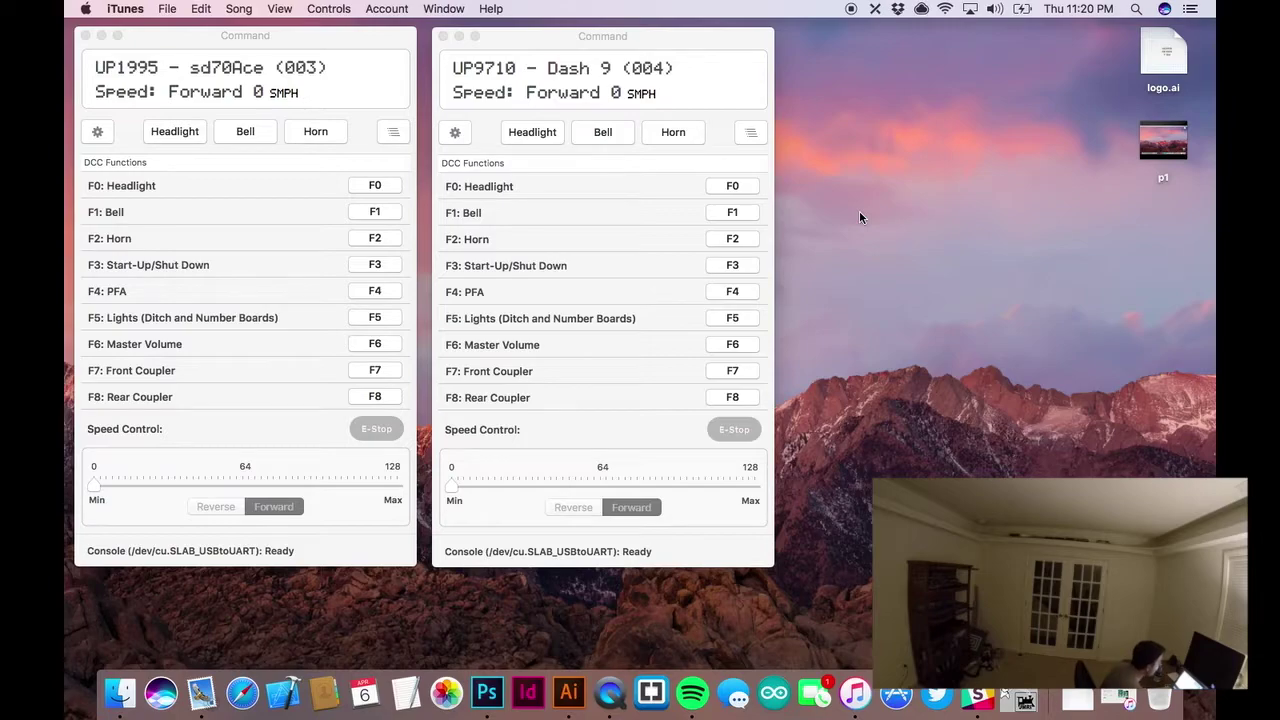
View Command's serial port and Bluetooth settings, and switch to QuickTime Player to open a new movie recording
{"action": "left_click", "coordinate": [874, 10]}
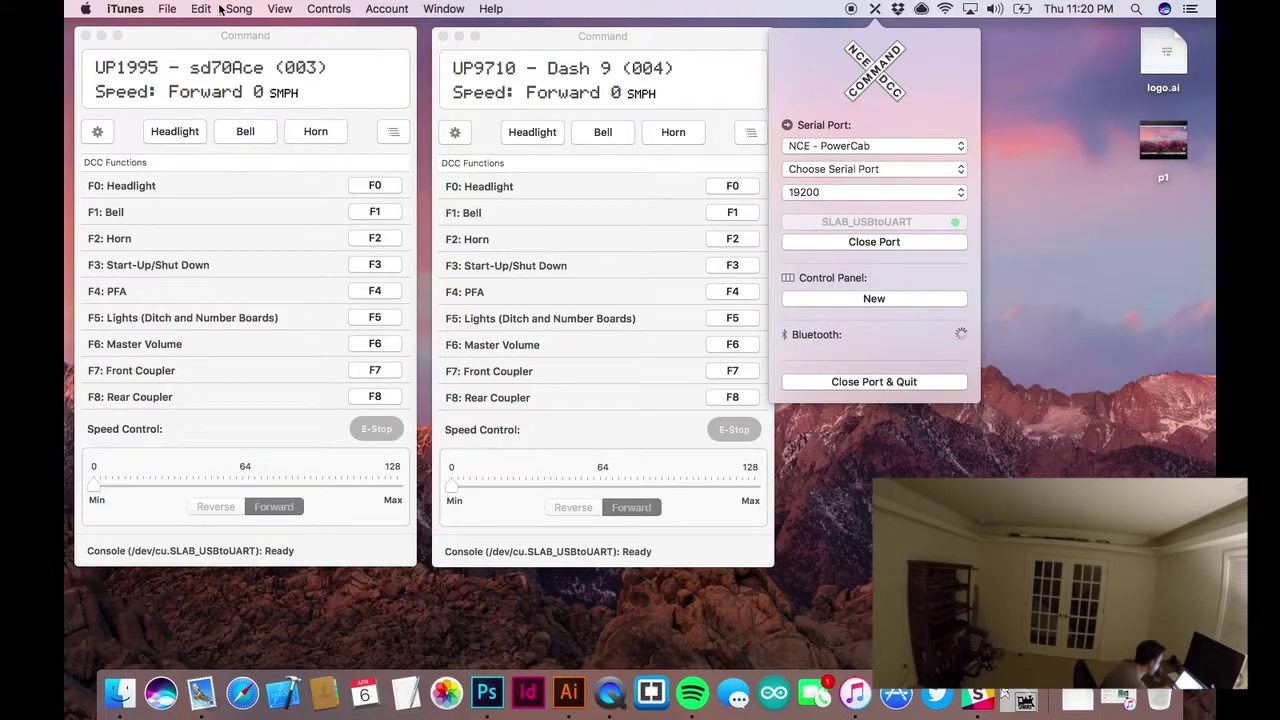
{"action": "left_click", "coordinate": [606, 700]}
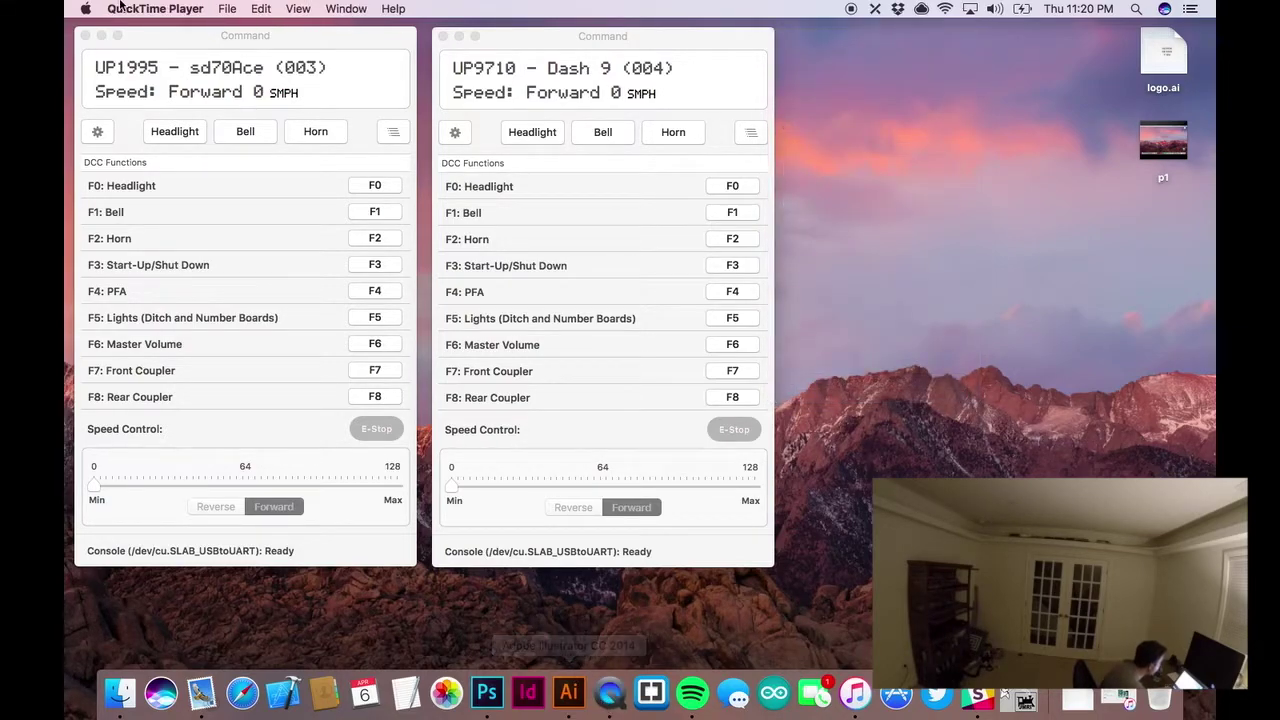
{"action": "left_click", "coordinate": [227, 8]}
{"action": "left_click", "coordinate": [240, 30]}
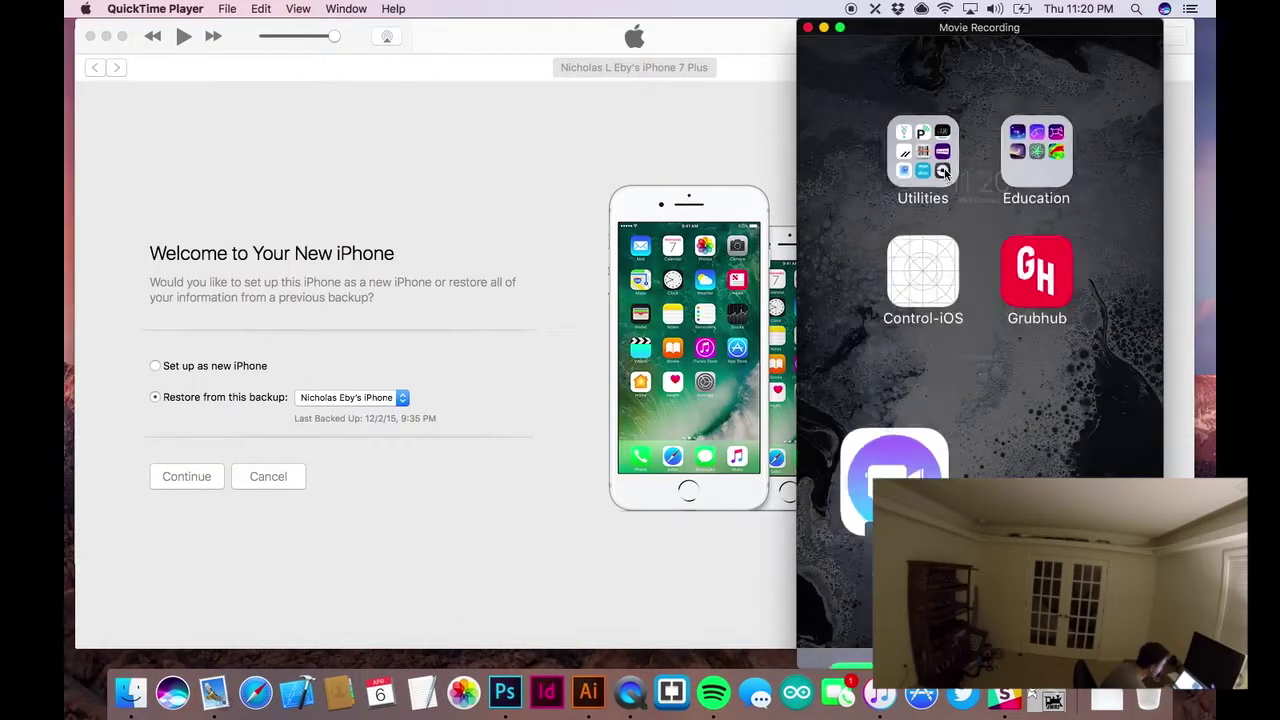
Minimize iTunes, move the iPhone Movie Recording window over the two control panels, and view Command's serial port and Bluetooth connections
{"action": "left_click", "coordinate": [113, 37]}
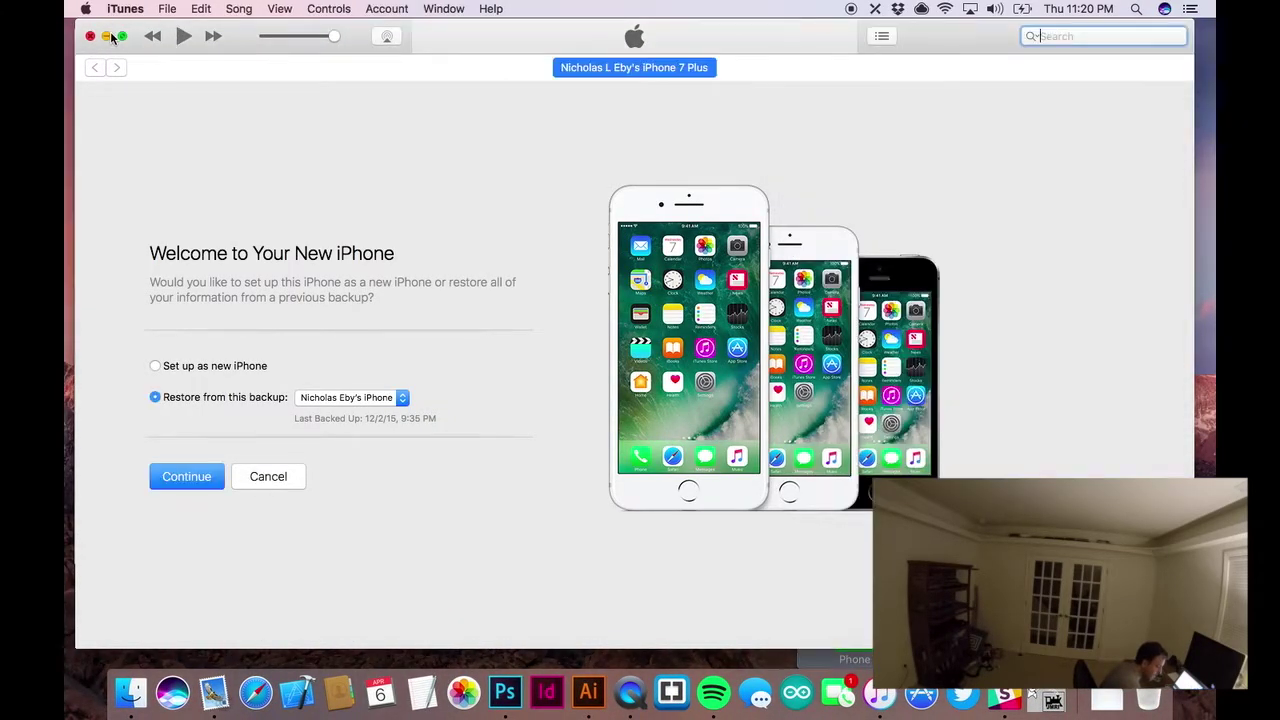
{"action": "left_click", "coordinate": [107, 36]}
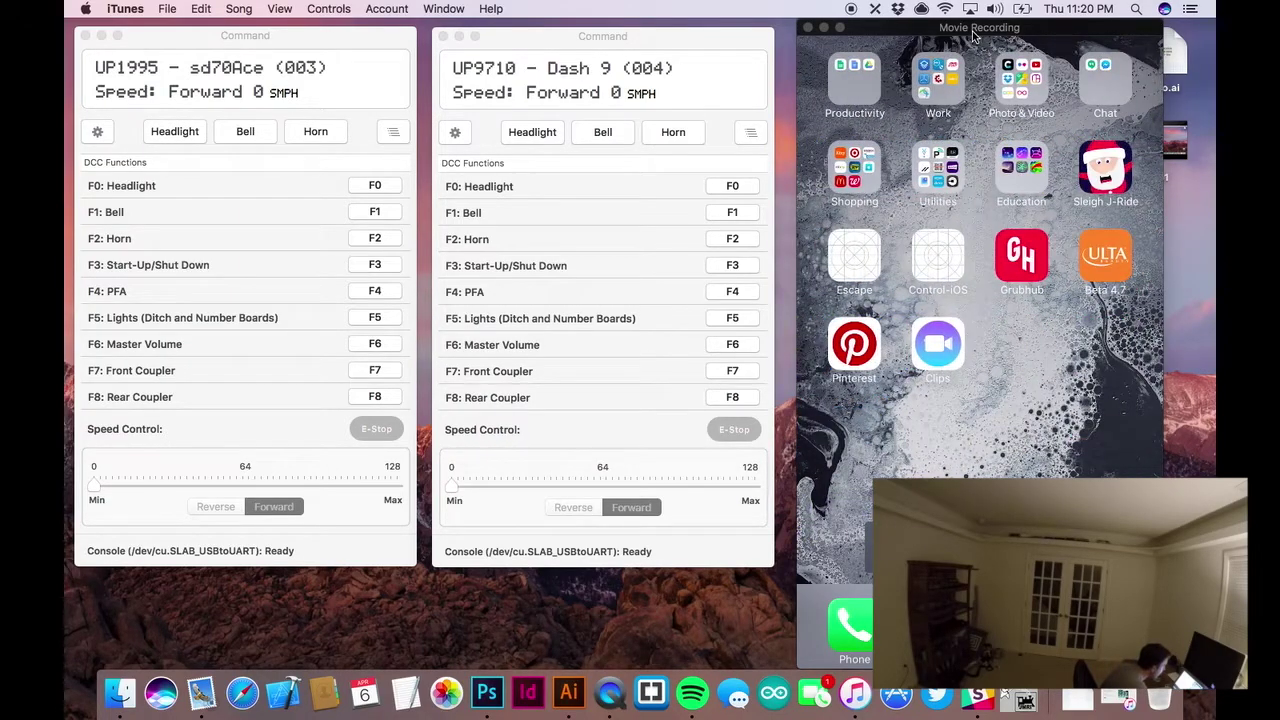
{"action": "left_click_drag", "start_coordinate": [975, 36], "coordinate": [381, 150]}
{"action": "left_click", "coordinate": [876, 9]}
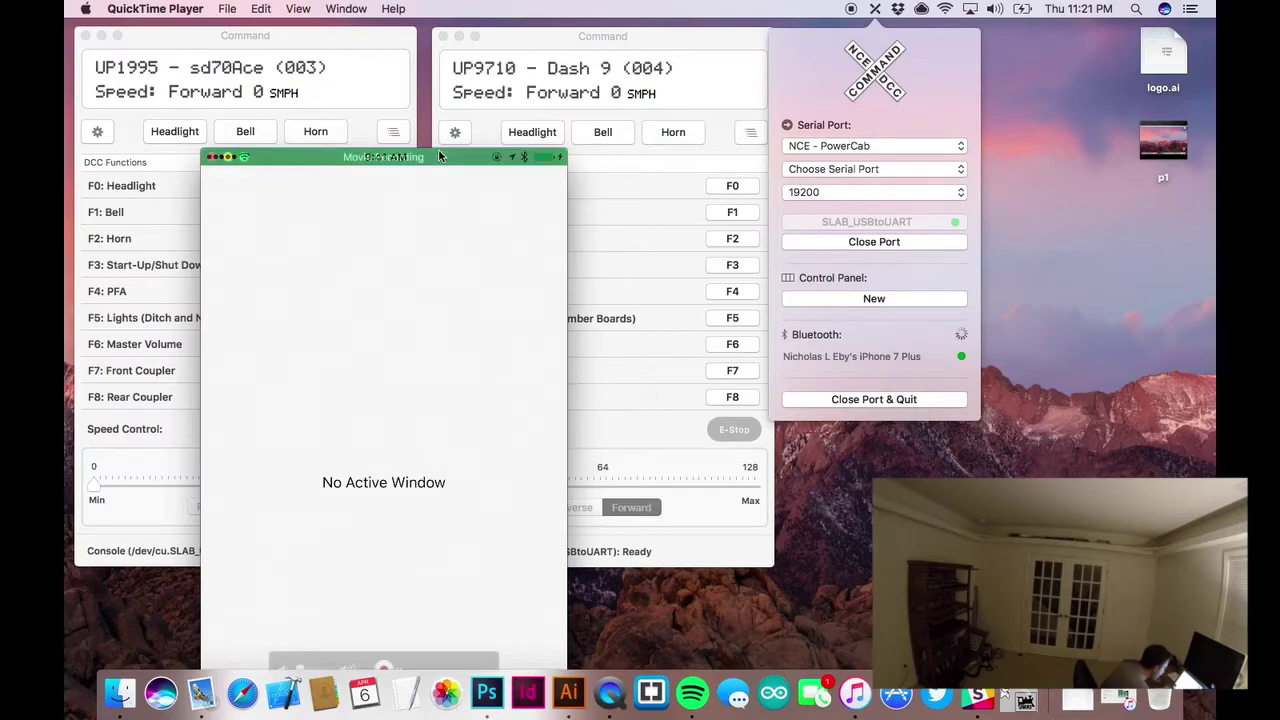
Place the iPhone mirror window beside the UP9710 control panel so that both Command panels are uncovered
{"action": "left_click_drag", "start_coordinate": [435, 159], "coordinate": [1038, 40]}
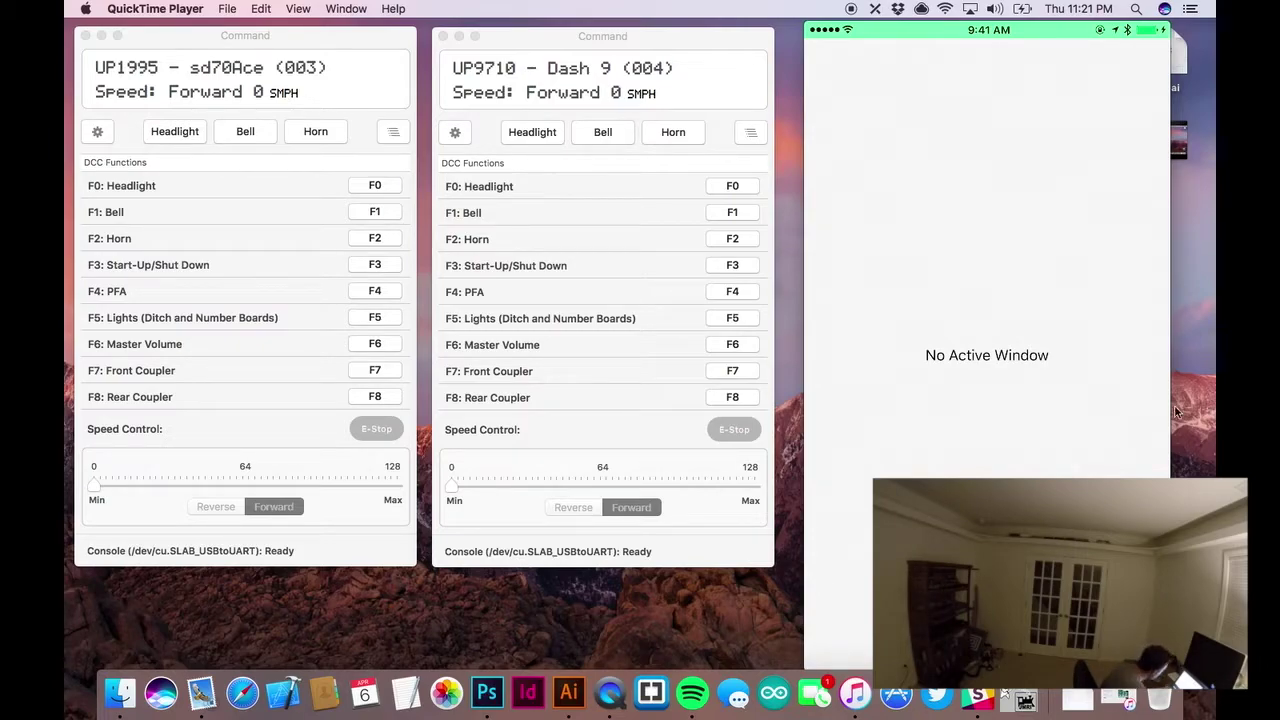
{"action": "mouse_move", "coordinate": [852, 373]}
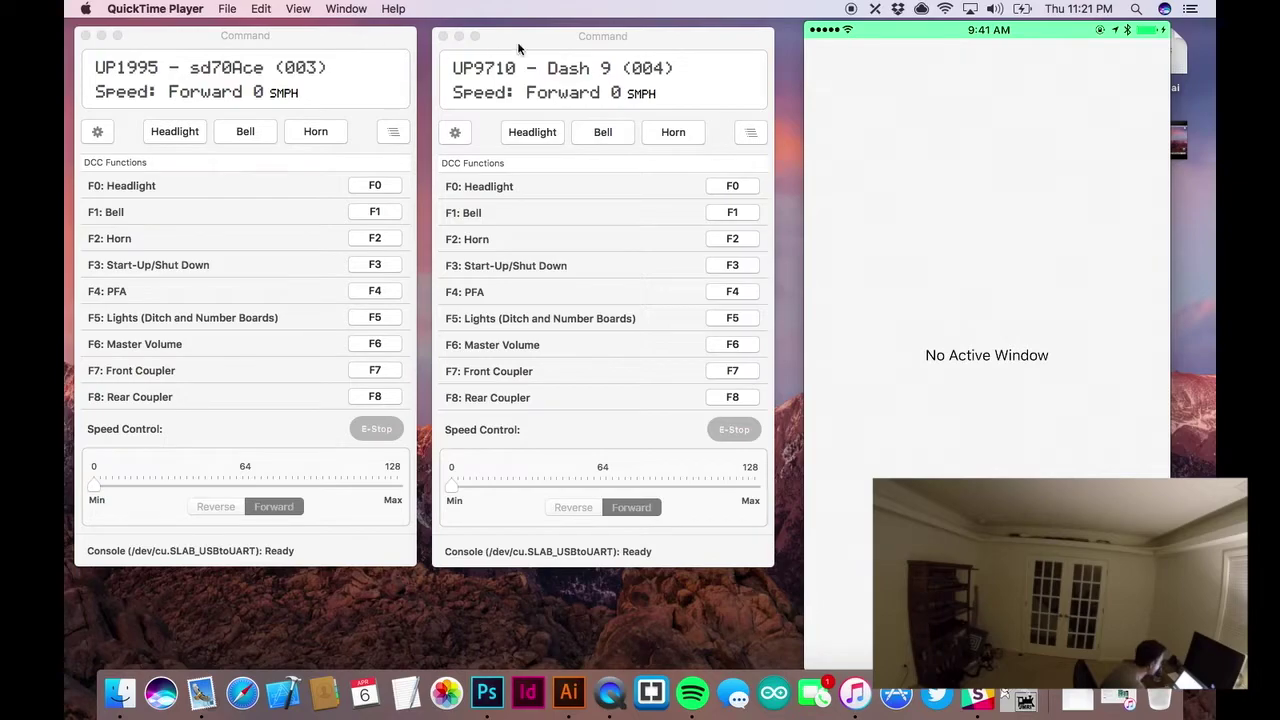
{"action": "left_click_drag", "start_coordinate": [907, 33], "coordinate": [892, 33]}
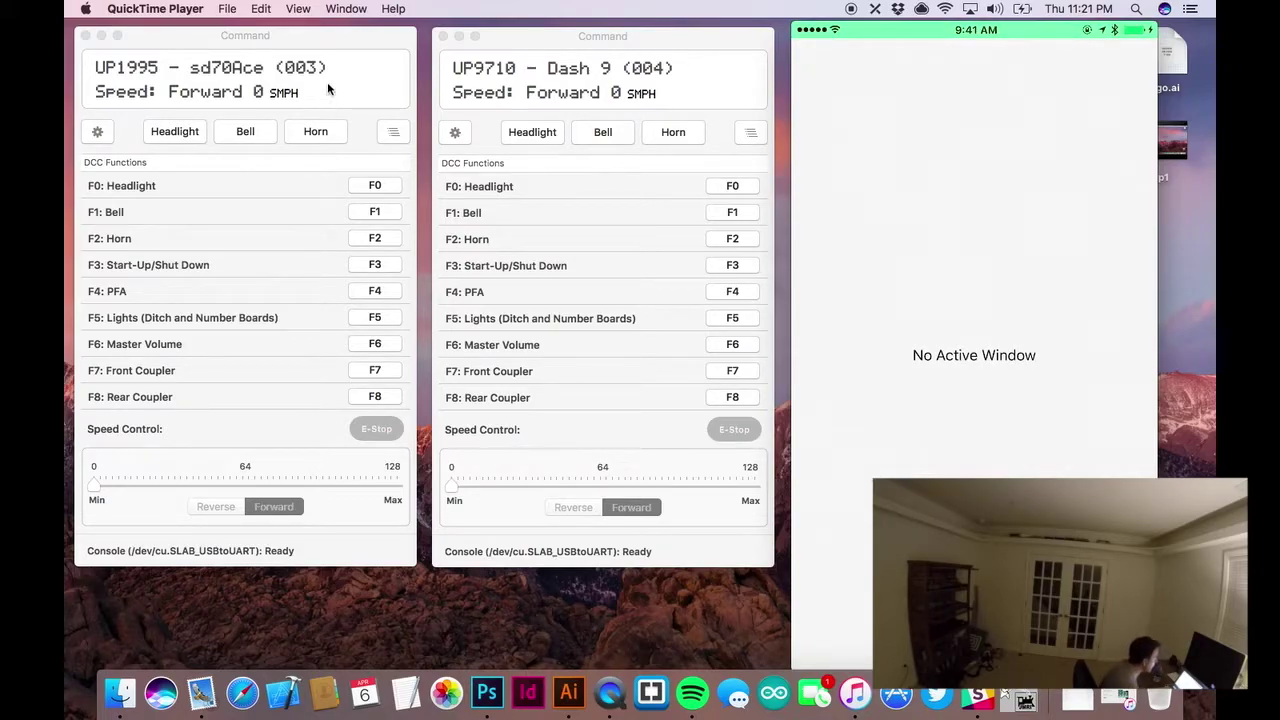
Activate the UP1995 control panel to load that locomotive on the iPhone, and shift its window slightly
{"action": "left_click", "coordinate": [318, 37]}
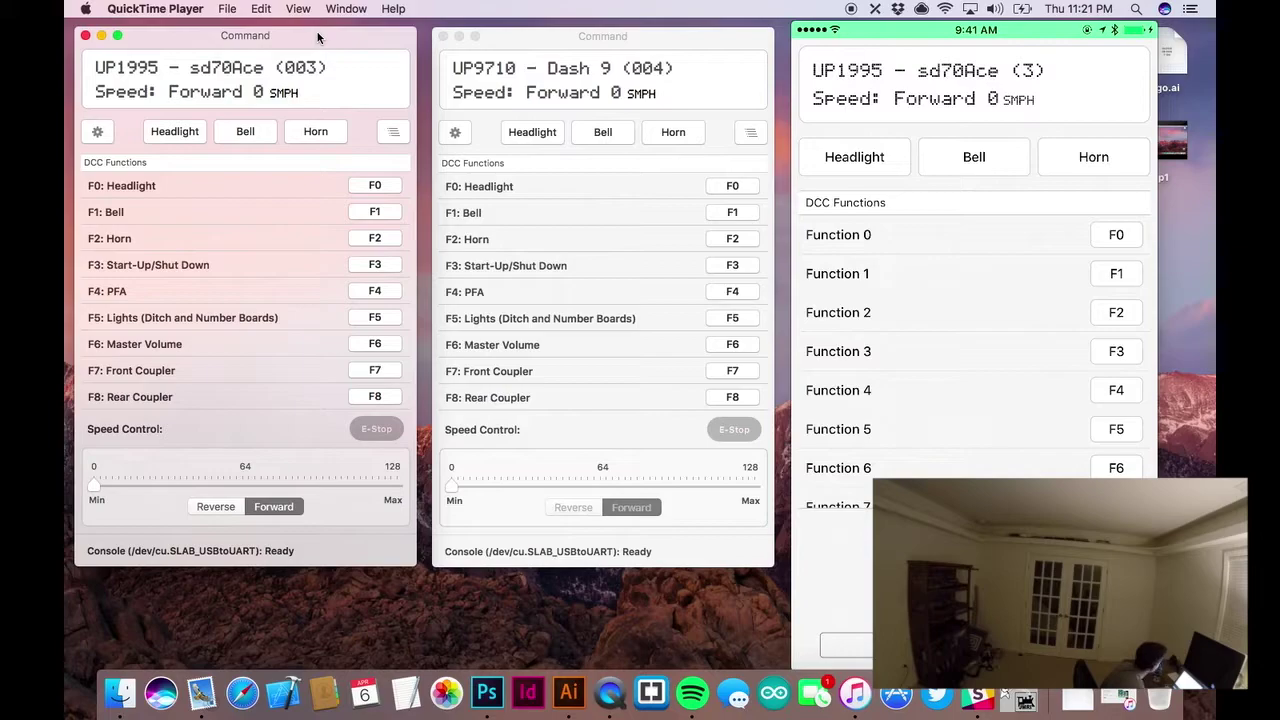
{"action": "left_click_drag", "start_coordinate": [318, 37], "coordinate": [315, 41]}
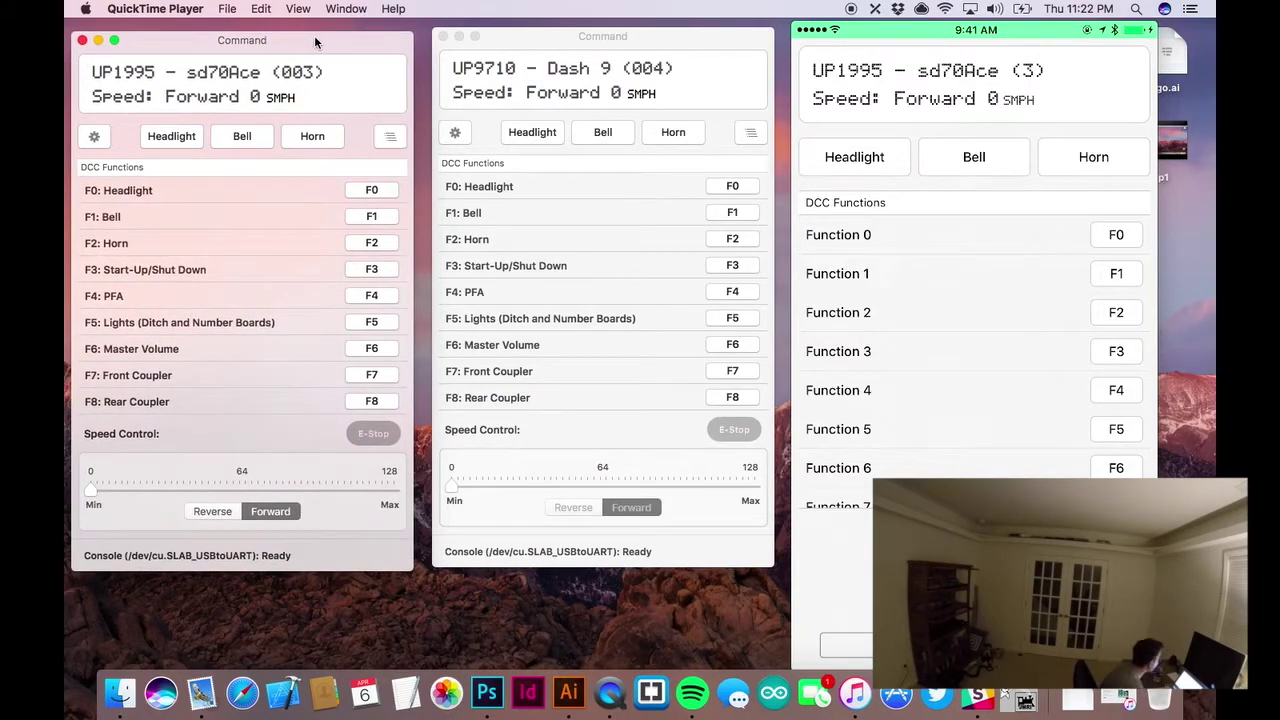
{"action": "left_click_drag", "start_coordinate": [315, 41], "coordinate": [322, 42]}
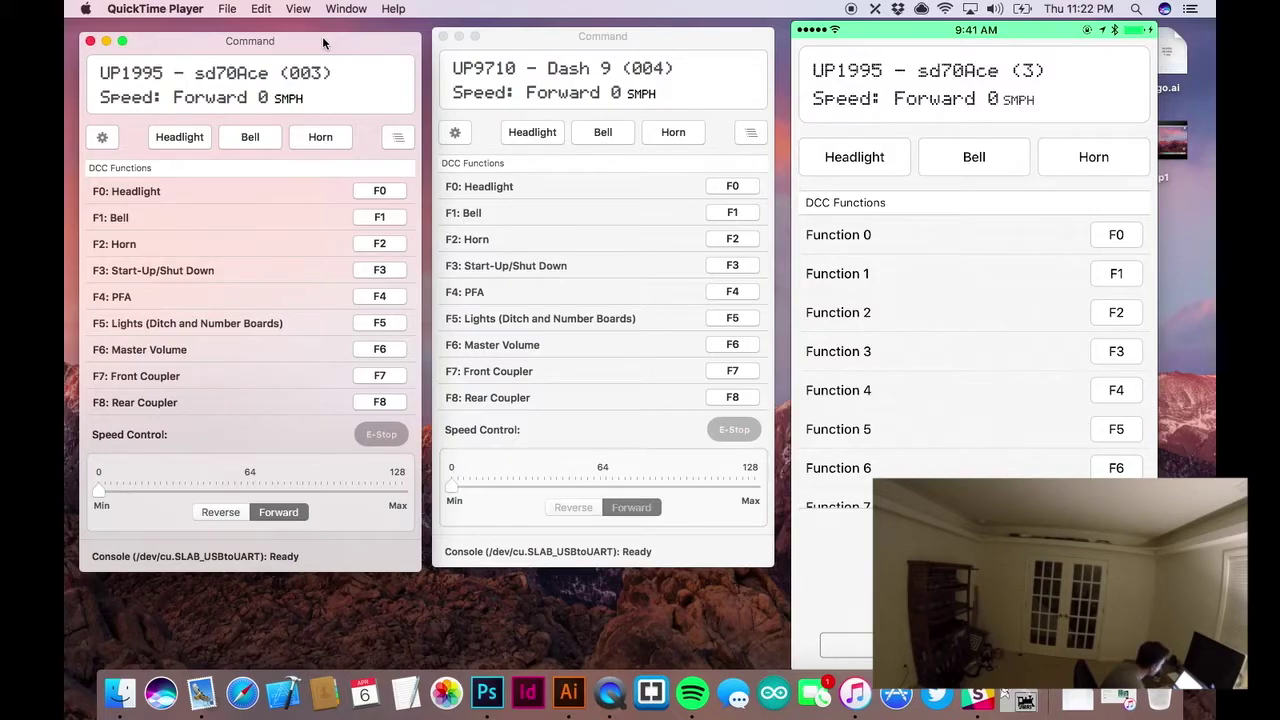
{"action": "left_click_drag", "start_coordinate": [322, 36], "coordinate": [290, 39]}
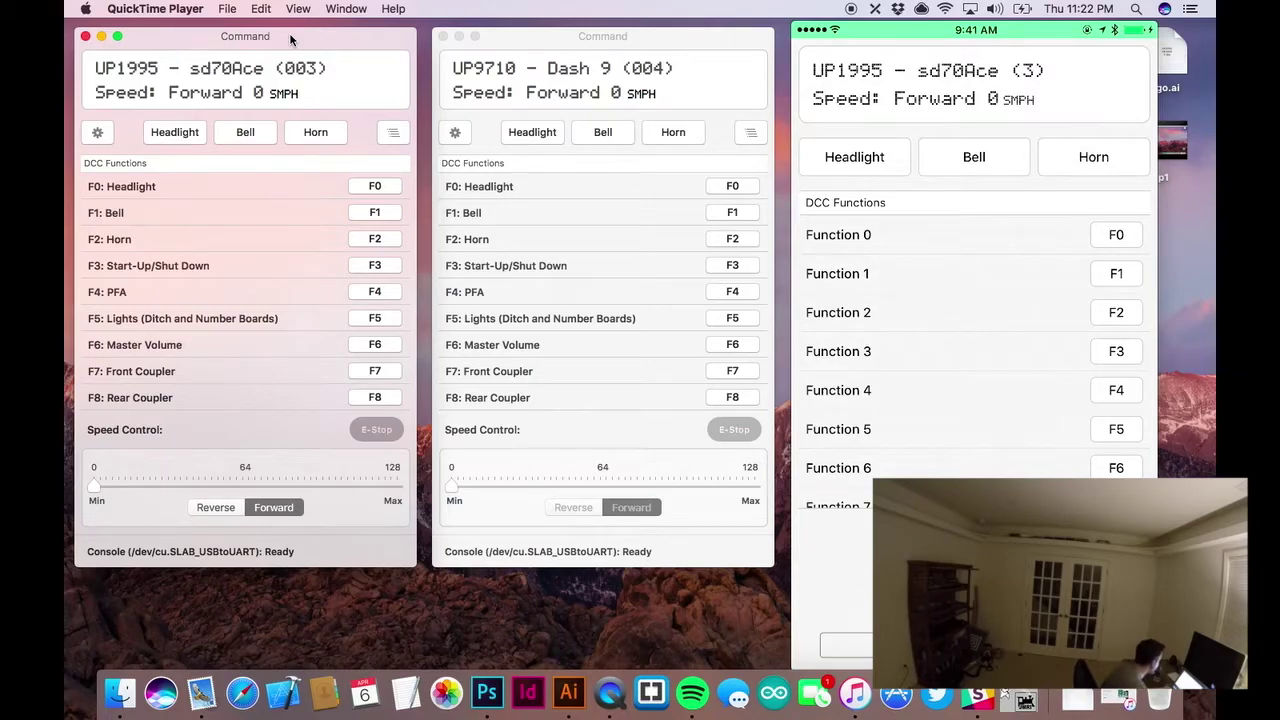
{"action": "left_click_drag", "start_coordinate": [290, 38], "coordinate": [292, 43]}
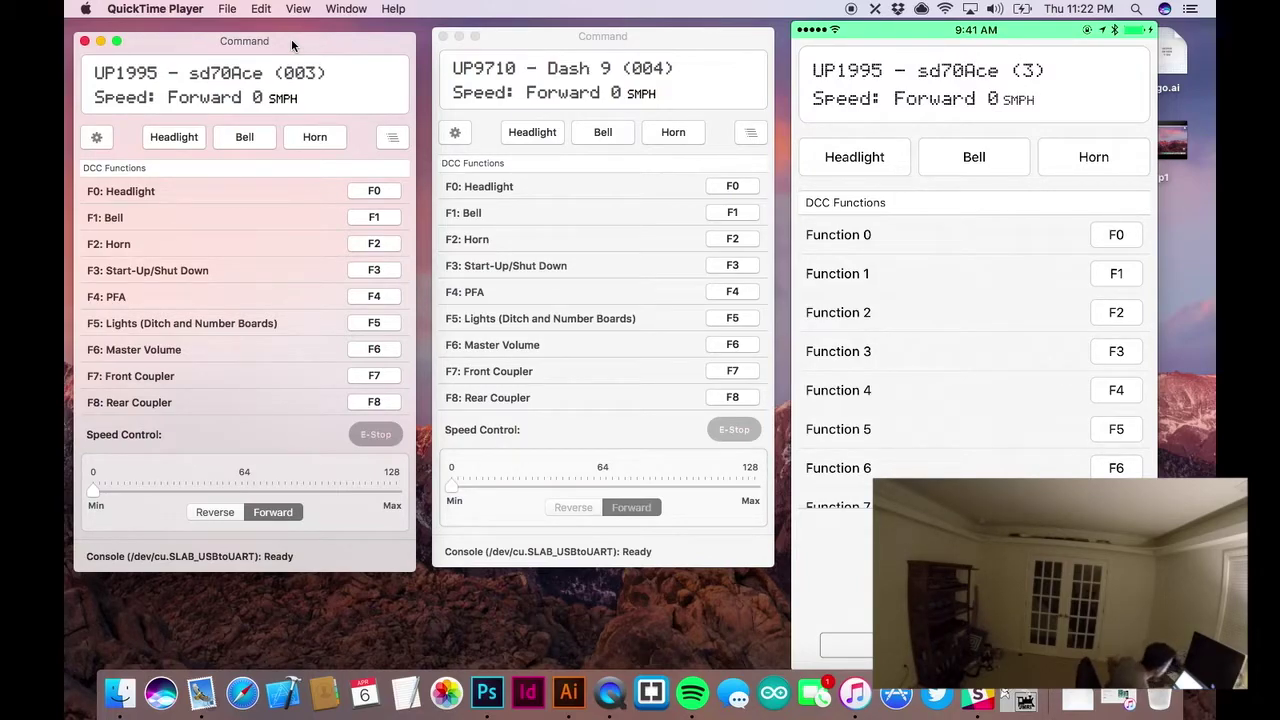
Switch the active control panel back and forth between UP9710 and UP1995 to change the iPhone's locomotive, ending on UP1995
{"action": "left_click", "coordinate": [512, 42]}
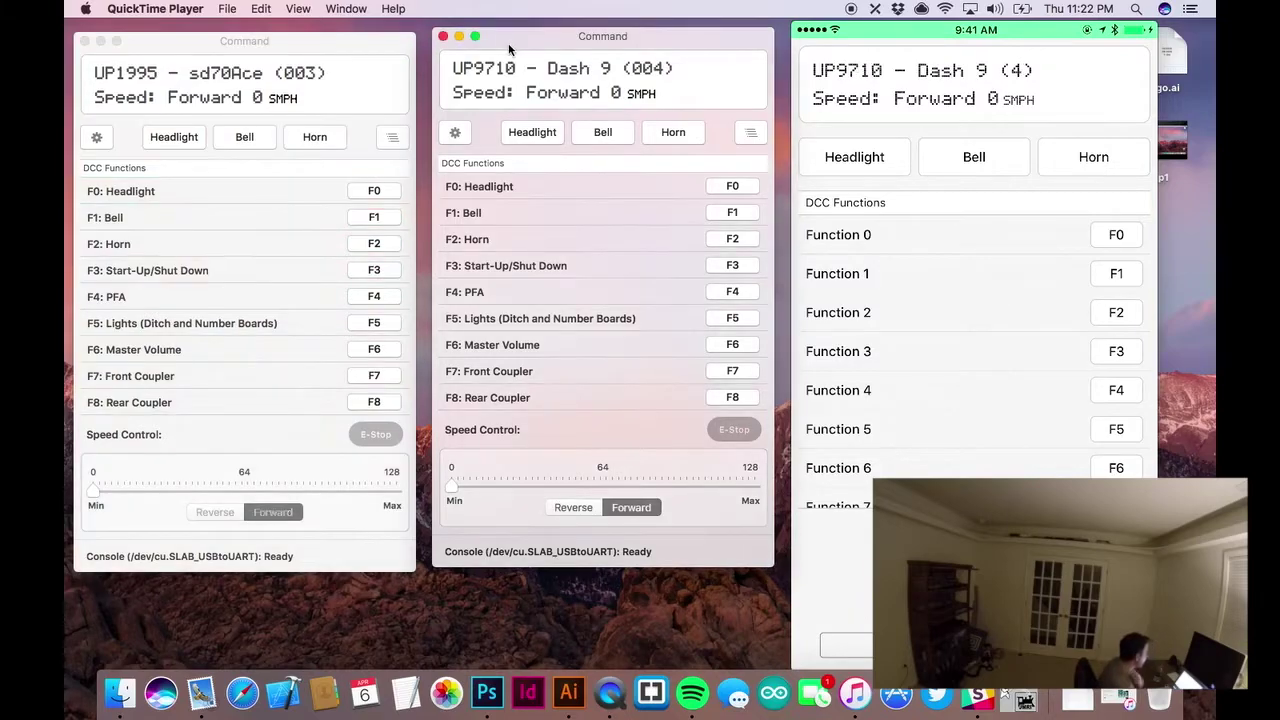
{"action": "left_click", "coordinate": [400, 44]}
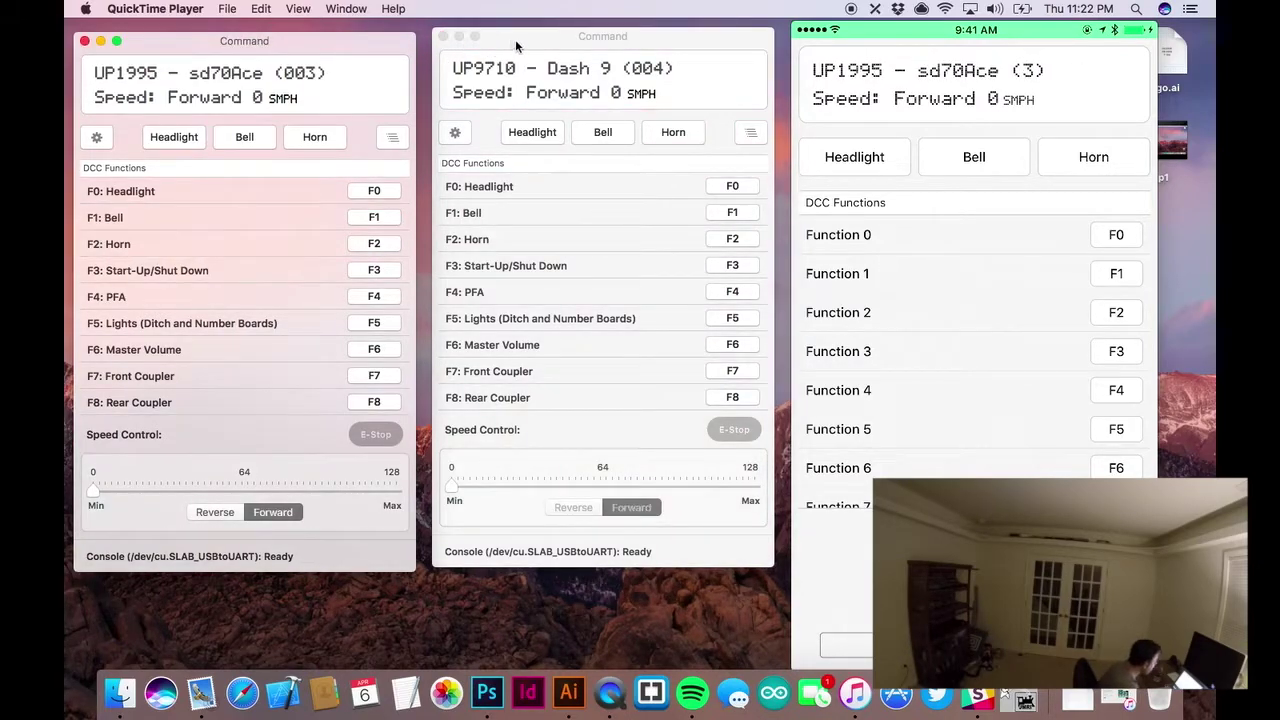
{"action": "left_click", "coordinate": [515, 39]}
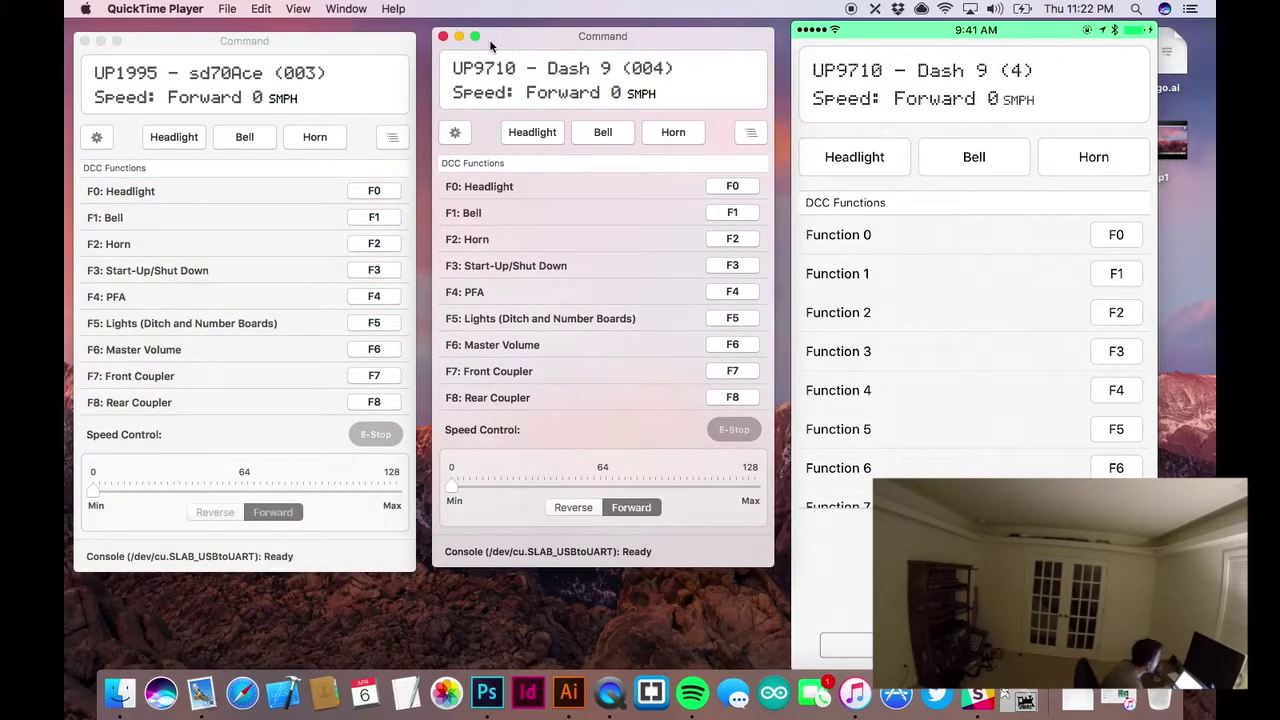
{"action": "left_click", "coordinate": [384, 49]}
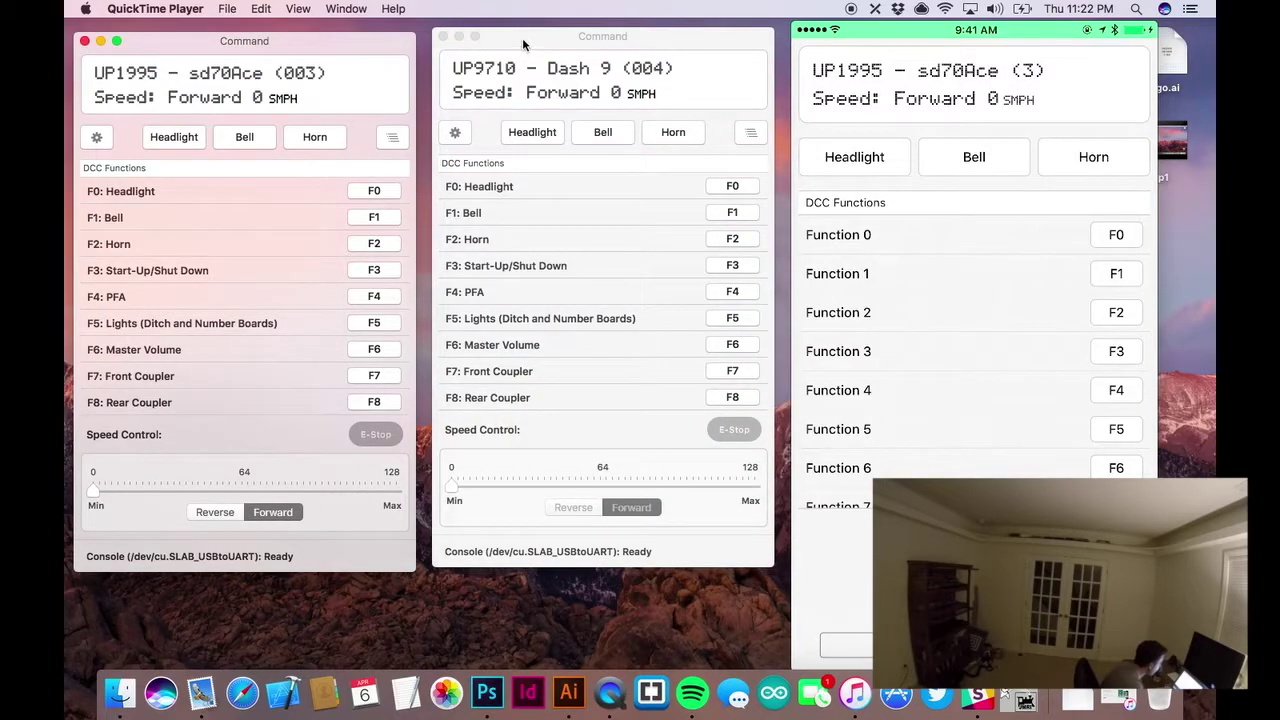
{"action": "left_click", "coordinate": [522, 38]}
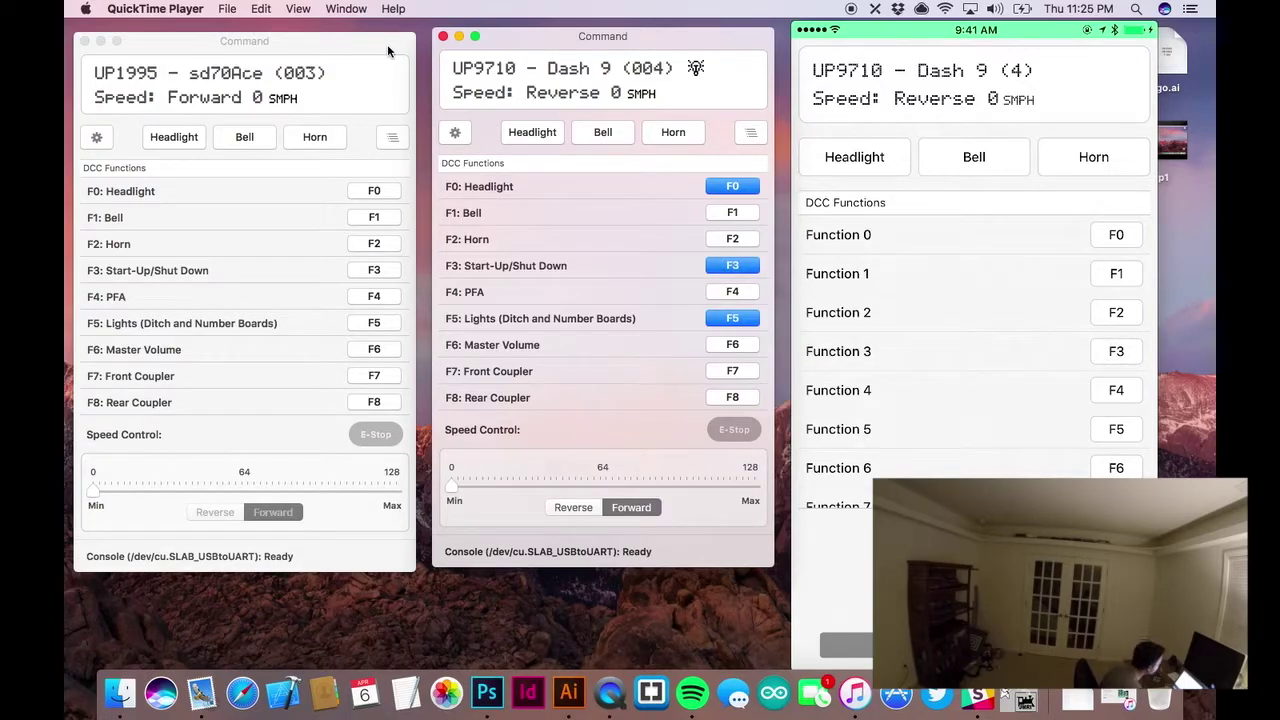
{"action": "left_click", "coordinate": [387, 44]}
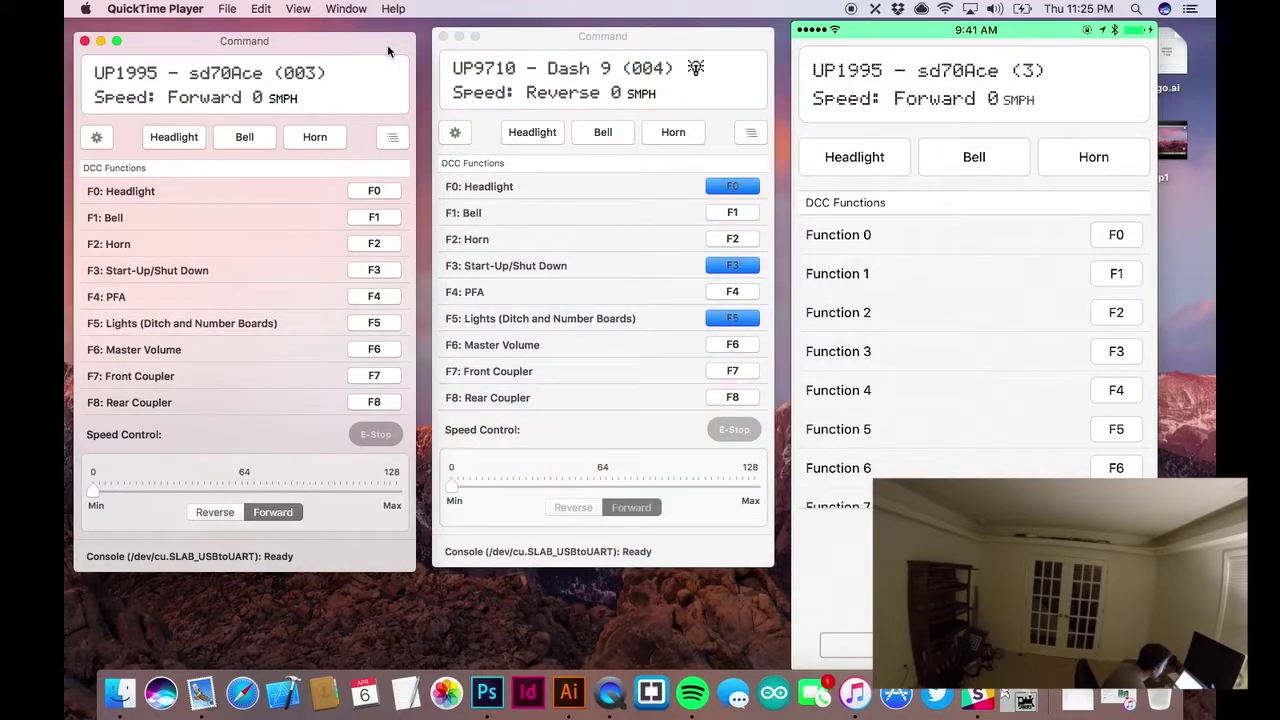